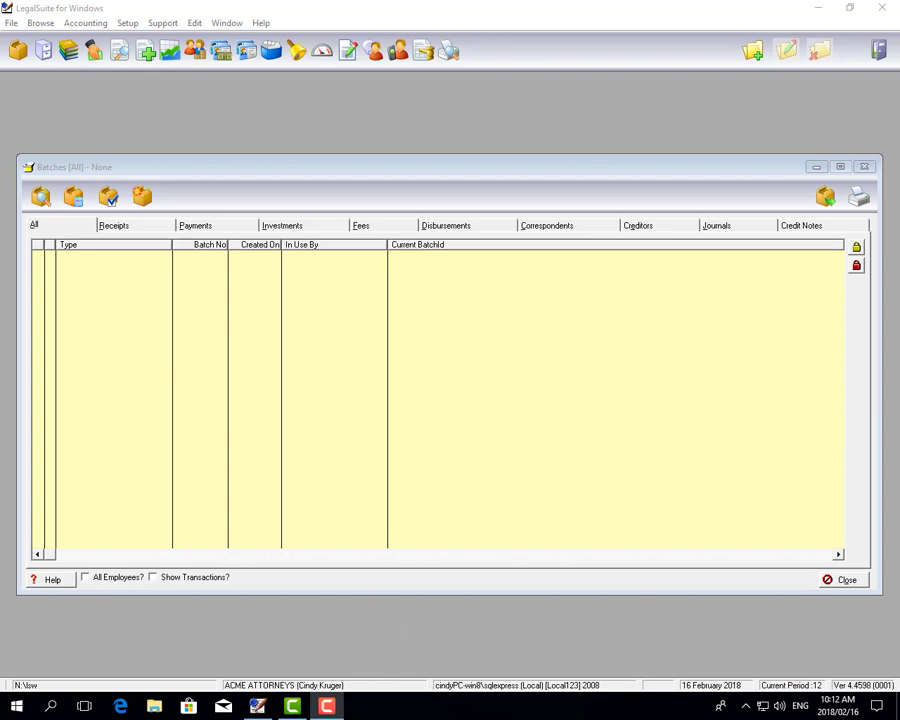
Insert a new matter for client code LAA1 with the description Consolidated Account.
{"action": "left_click", "coordinate": [43, 50]}
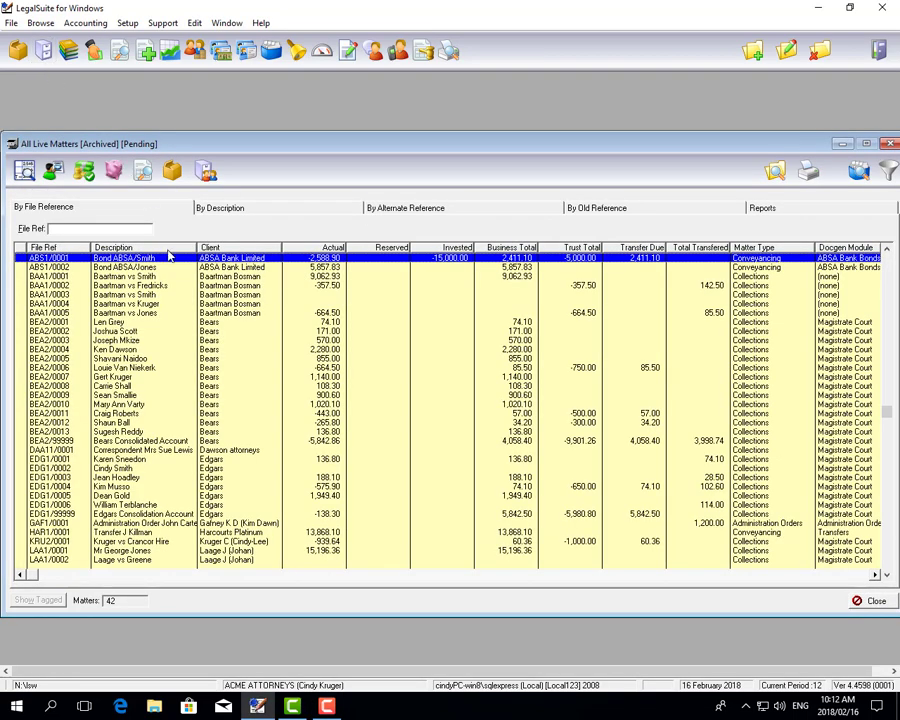
{"action": "right_click", "coordinate": [170, 353]}
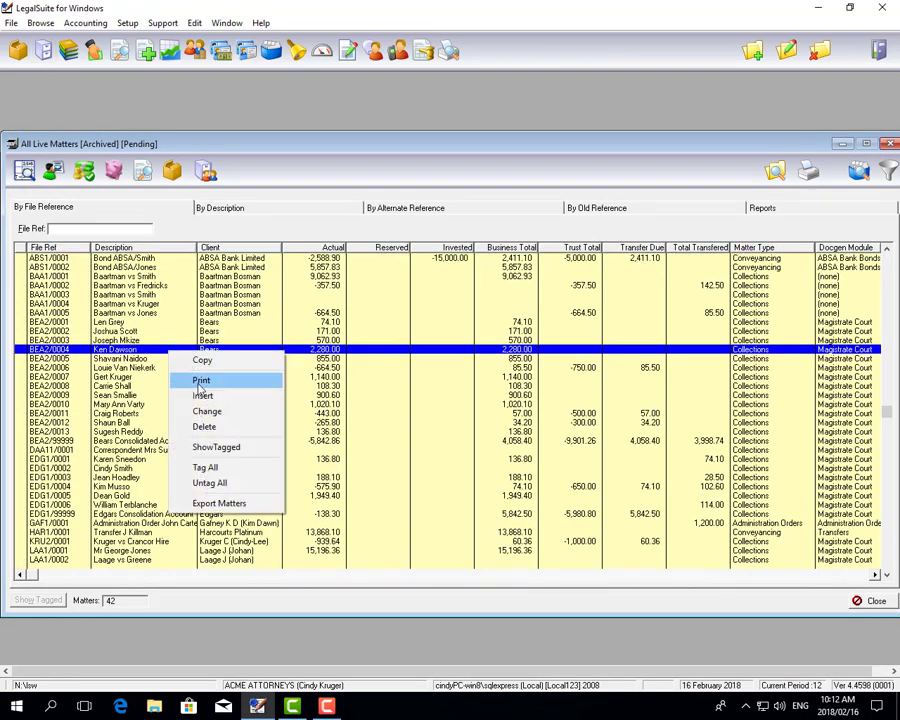
{"action": "left_click", "coordinate": [203, 394]}
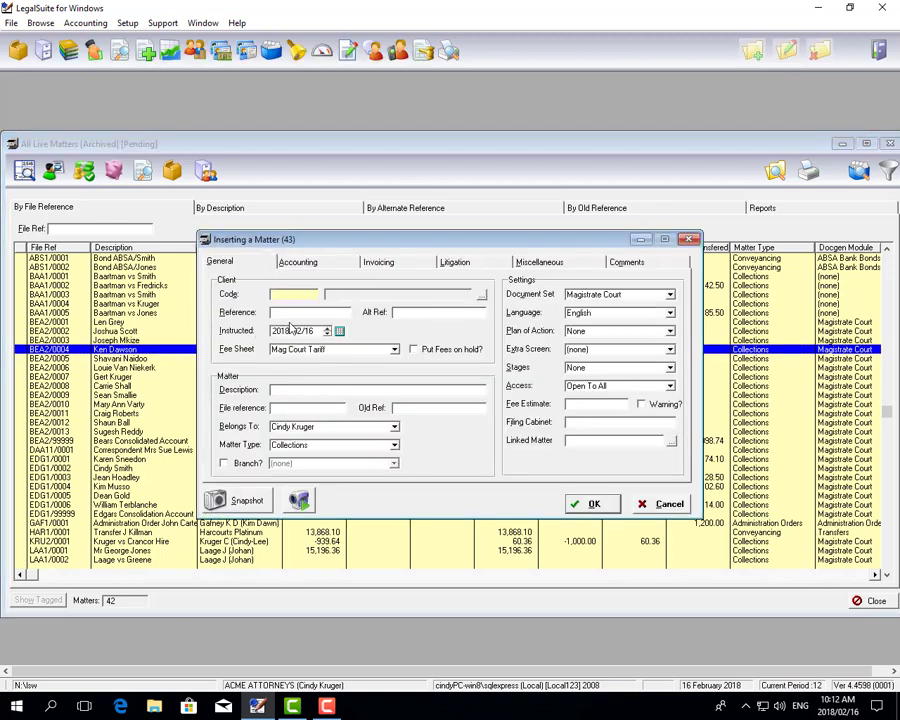
{"action": "type", "text": "LAA1"}
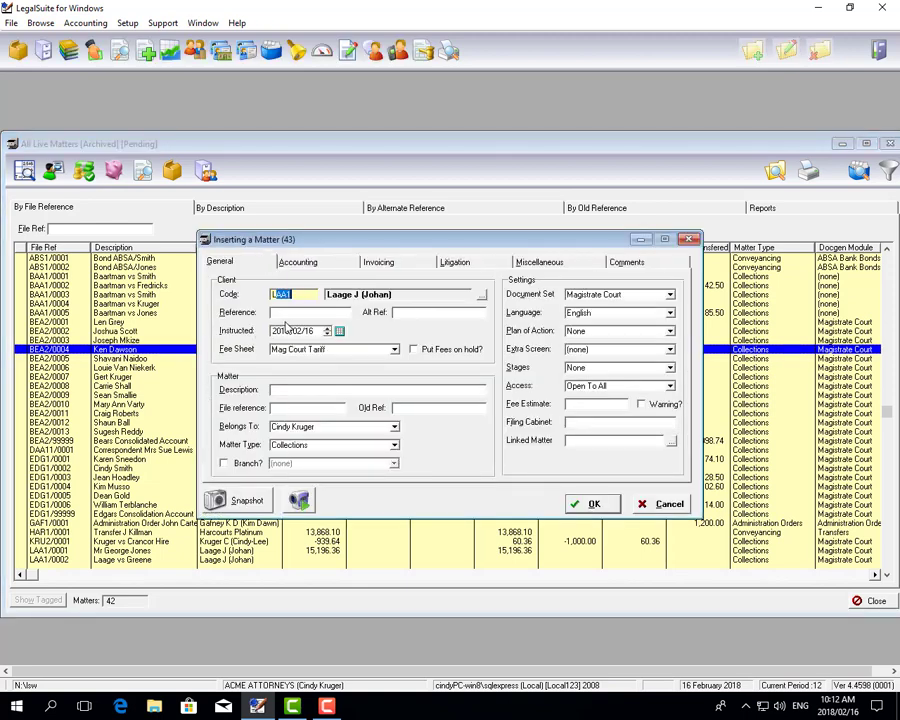
{"action": "key", "text": "Tab"}
{"action": "key", "text": "Tab"}
{"action": "key", "text": "Tab"}
{"action": "key", "text": "Tab"}
{"action": "type", "text": "Cons"}
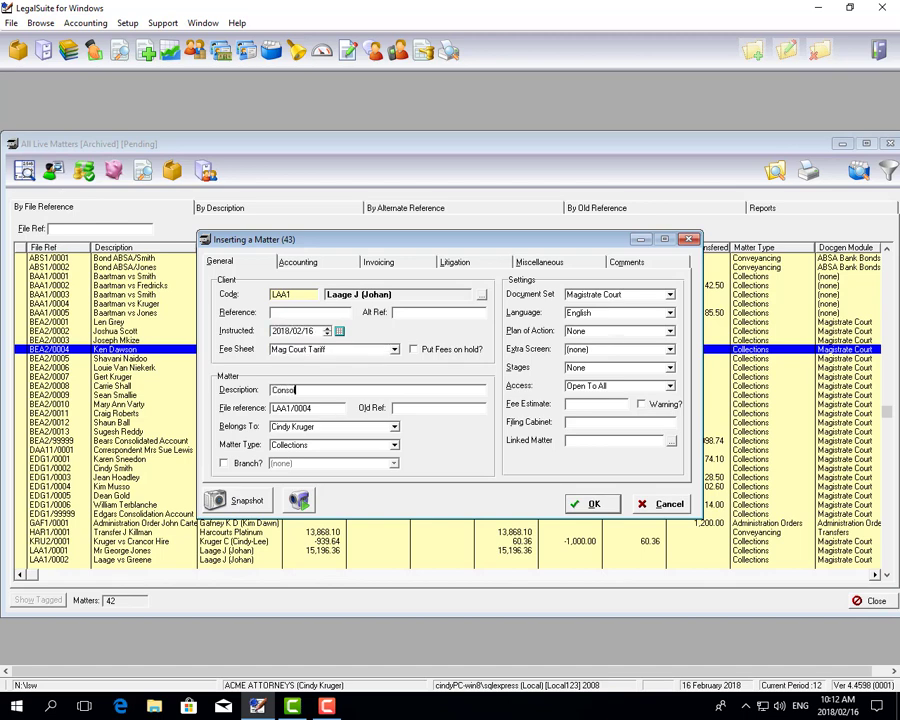
{"action": "type", "text": "olidated Account"}
Set the new matter's file reference to LAA1/99999 and its matter type to Consolidated.
{"action": "key", "text": "BackSpace"}
{"action": "key", "text": "BackSpace"}
{"action": "key", "text": "BackSpace"}
{"action": "key", "text": "BackSpace"}
{"action": "type", "text": "99999"}
{"action": "left_click", "coordinate": [396, 450]}
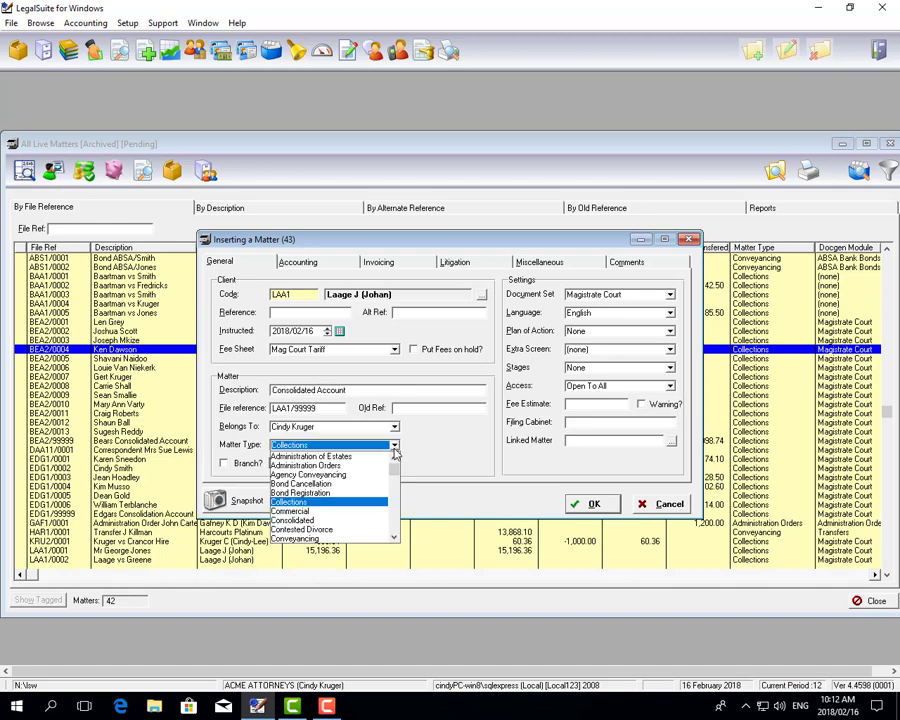
{"action": "left_click", "coordinate": [307, 525]}
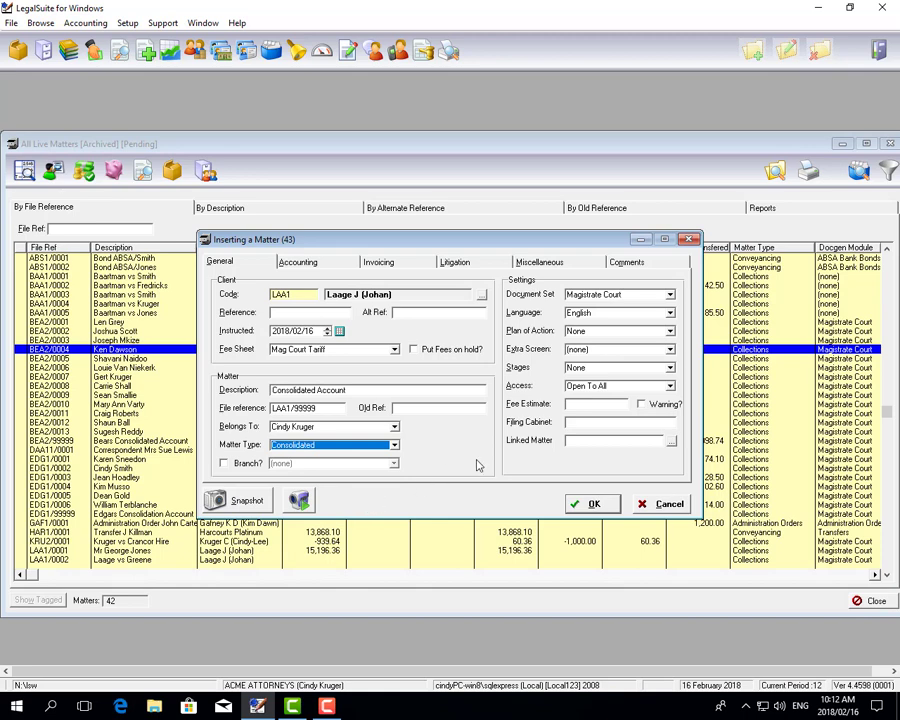
Set the new matter's document set to (none).
{"action": "left_click", "coordinate": [669, 295]}
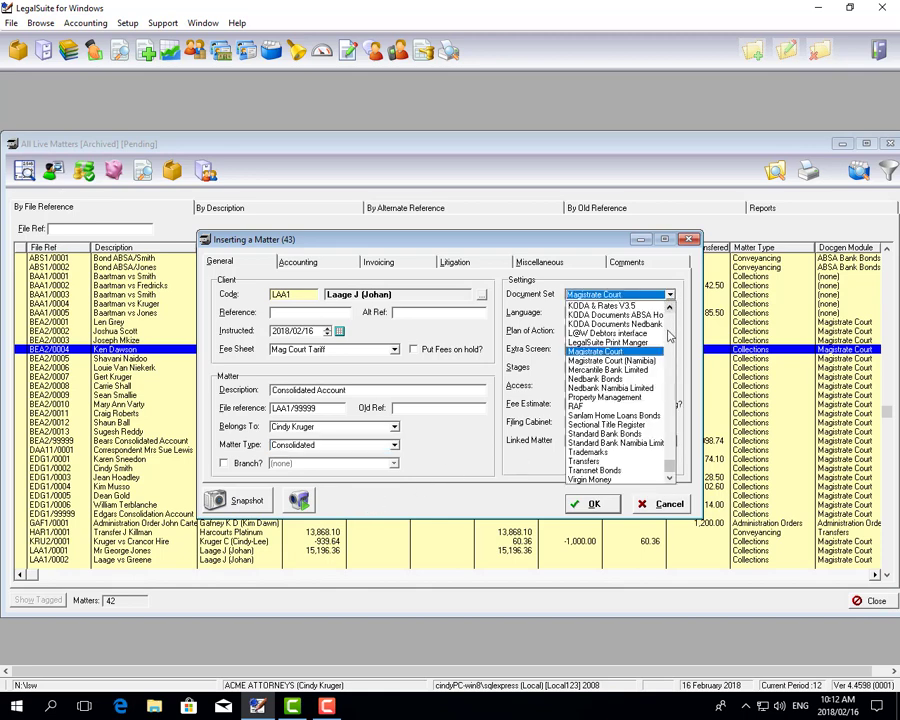
{"action": "left_click_drag", "start_coordinate": [669, 464], "coordinate": [669, 304]}
{"action": "left_click", "coordinate": [620, 307]}
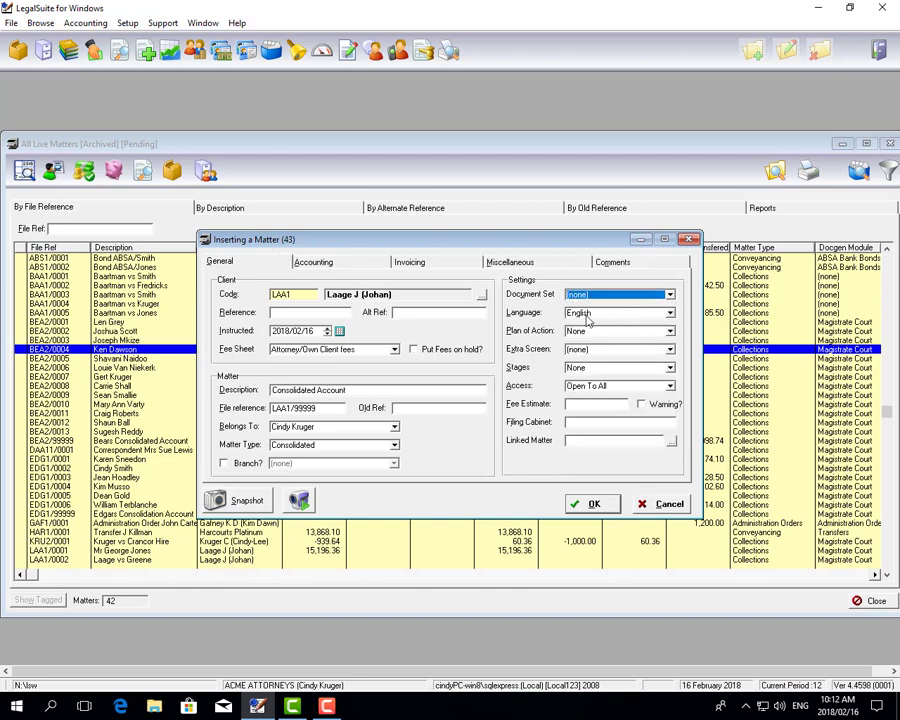
Set the new matter's invoicing consolidation method to Consolidation Account and save the matter.
{"action": "left_click", "coordinate": [421, 266]}
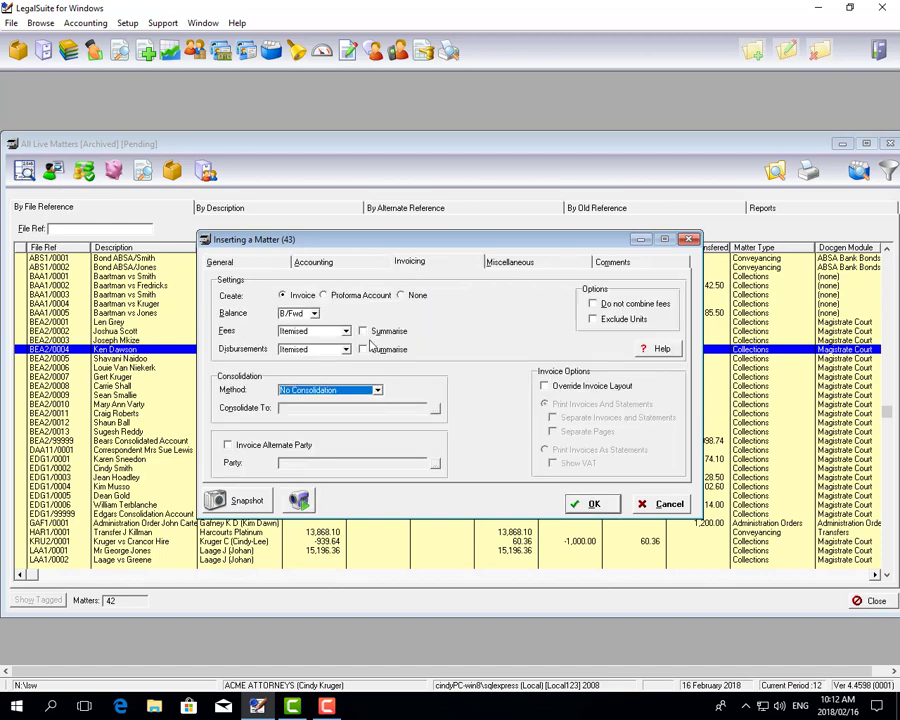
{"action": "left_click", "coordinate": [375, 396]}
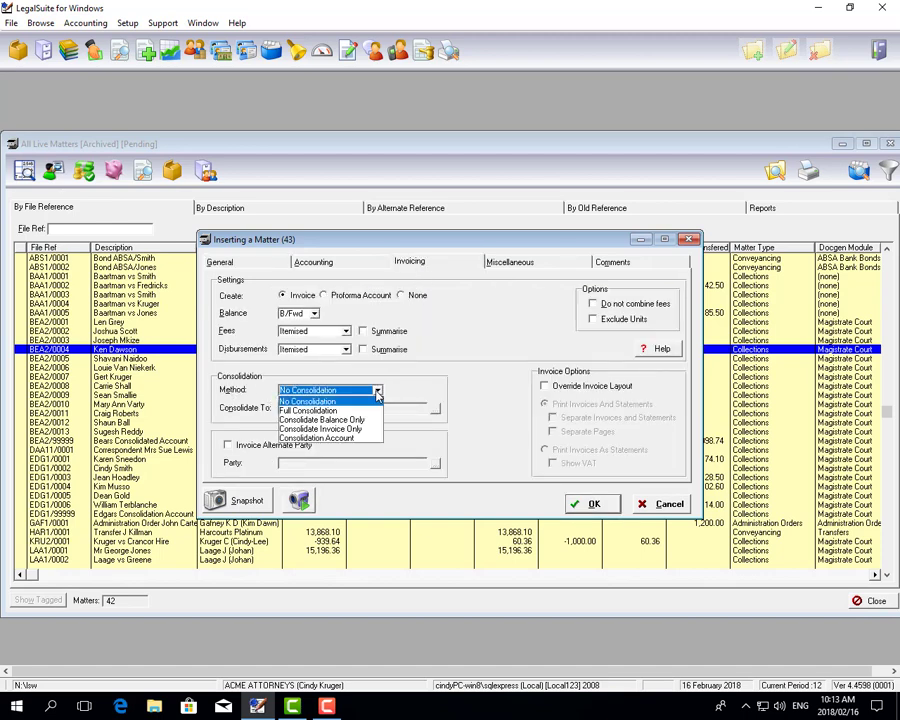
{"action": "left_click", "coordinate": [349, 439]}
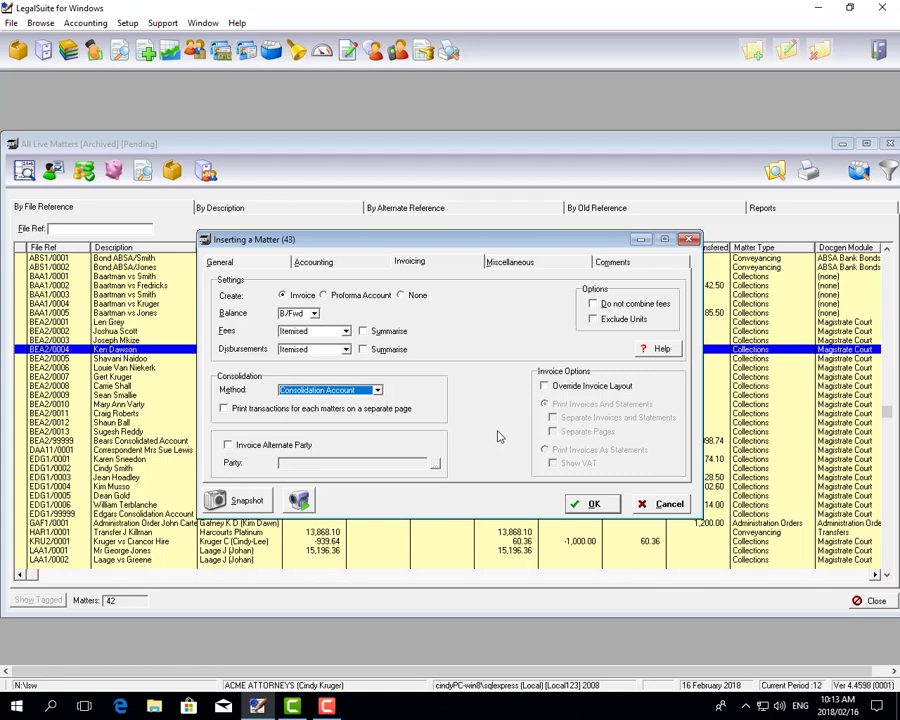
{"action": "left_click", "coordinate": [593, 504]}
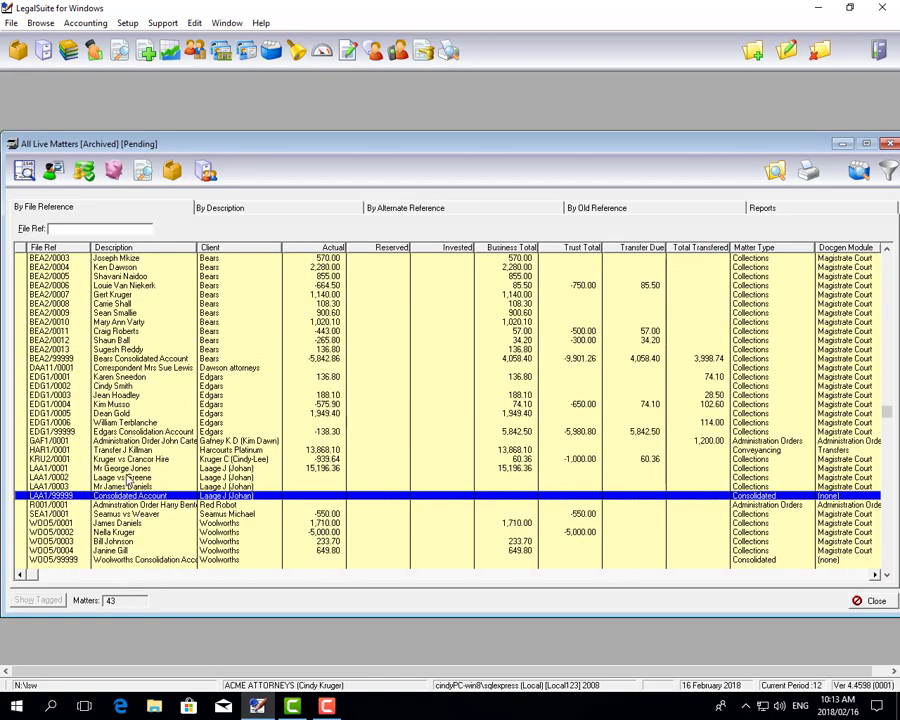
Set matter LAA1/0001 to Full Consolidation into LAA1/99999 in its invoicing settings, accept the change and save.
{"action": "left_click", "coordinate": [140, 469]}
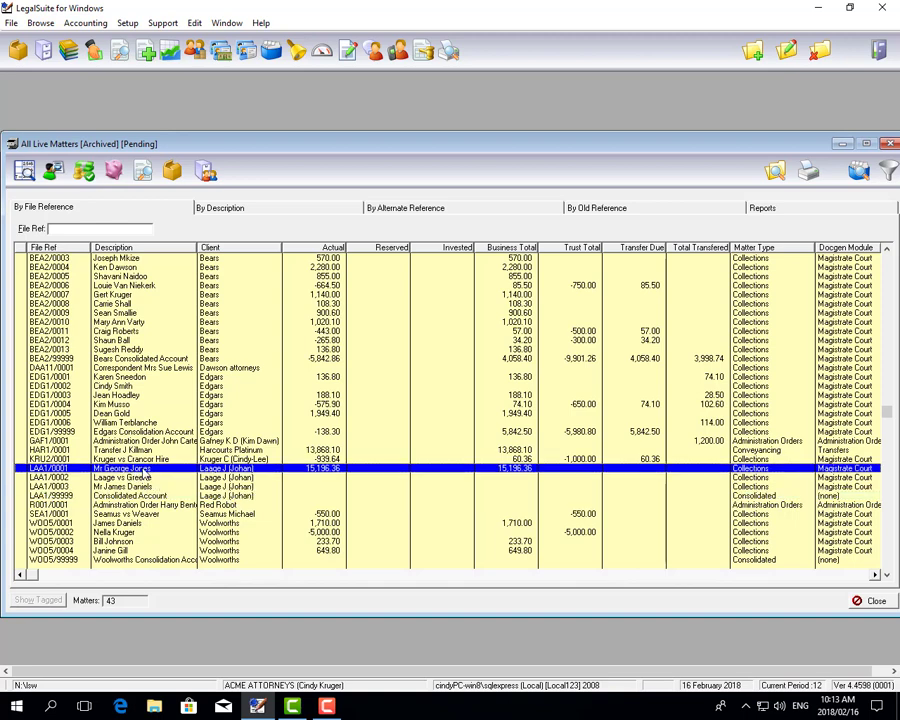
{"action": "double_click", "coordinate": [145, 470]}
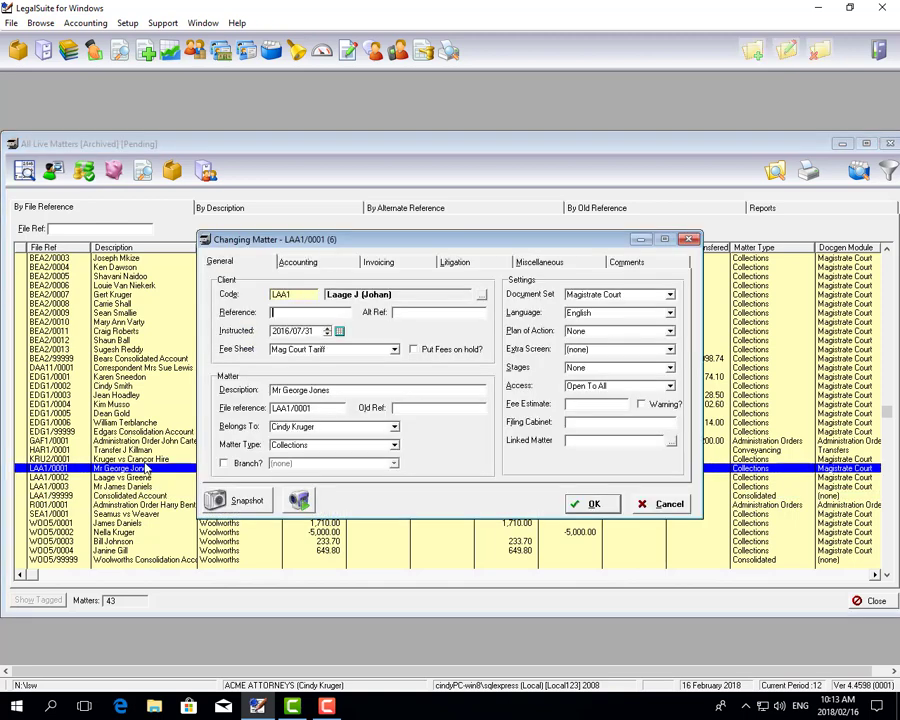
{"action": "left_click", "coordinate": [402, 266]}
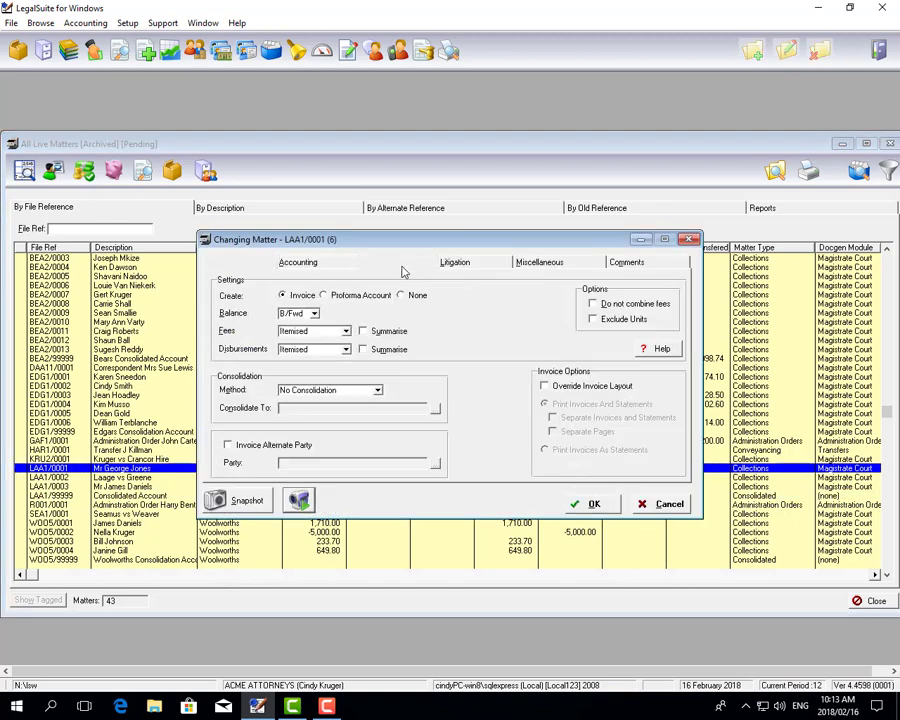
{"action": "left_click", "coordinate": [378, 391]}
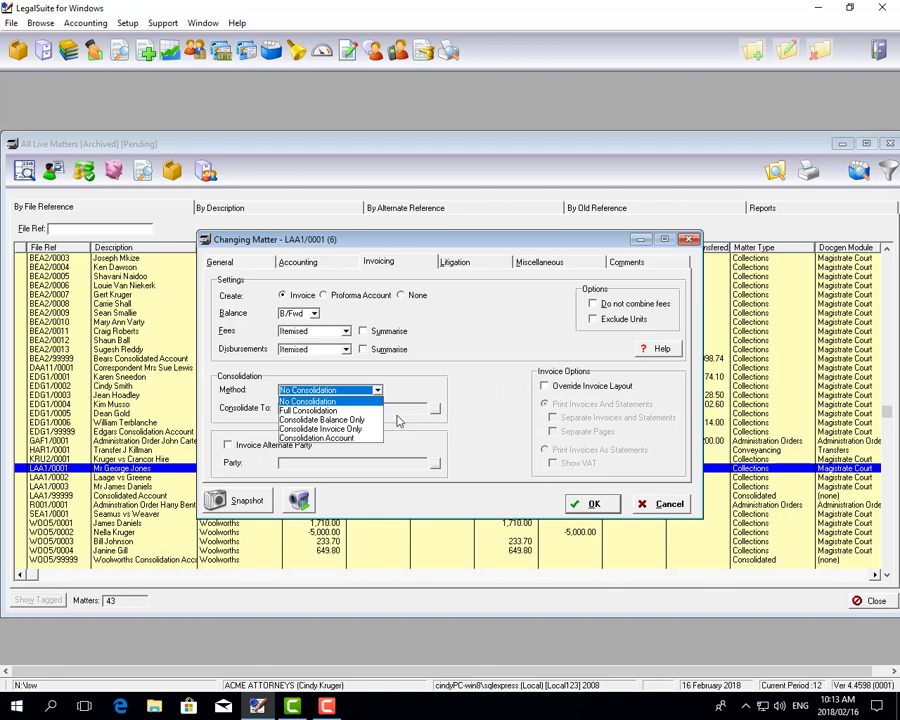
{"action": "left_click", "coordinate": [331, 411]}
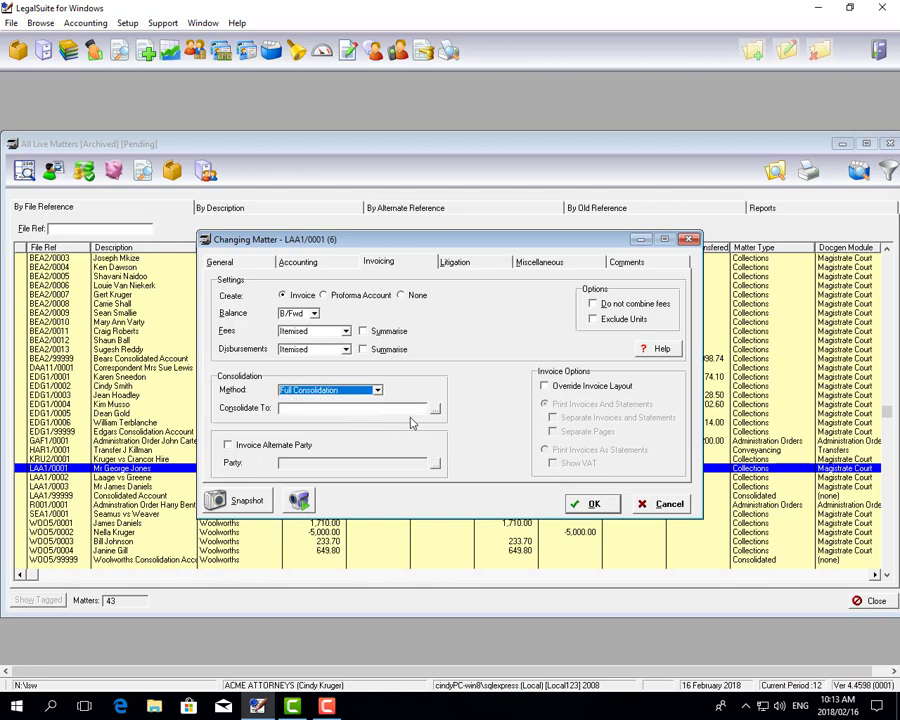
{"action": "left_click", "coordinate": [400, 410]}
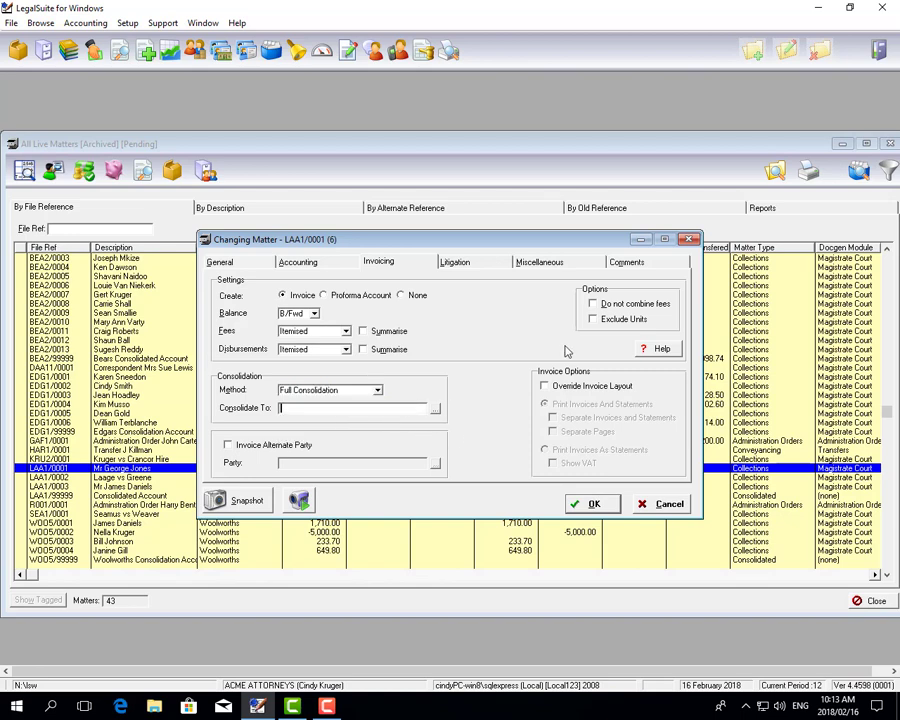
{"action": "type", "text": "LAA1/99999"}
{"action": "key", "text": "Tab"}
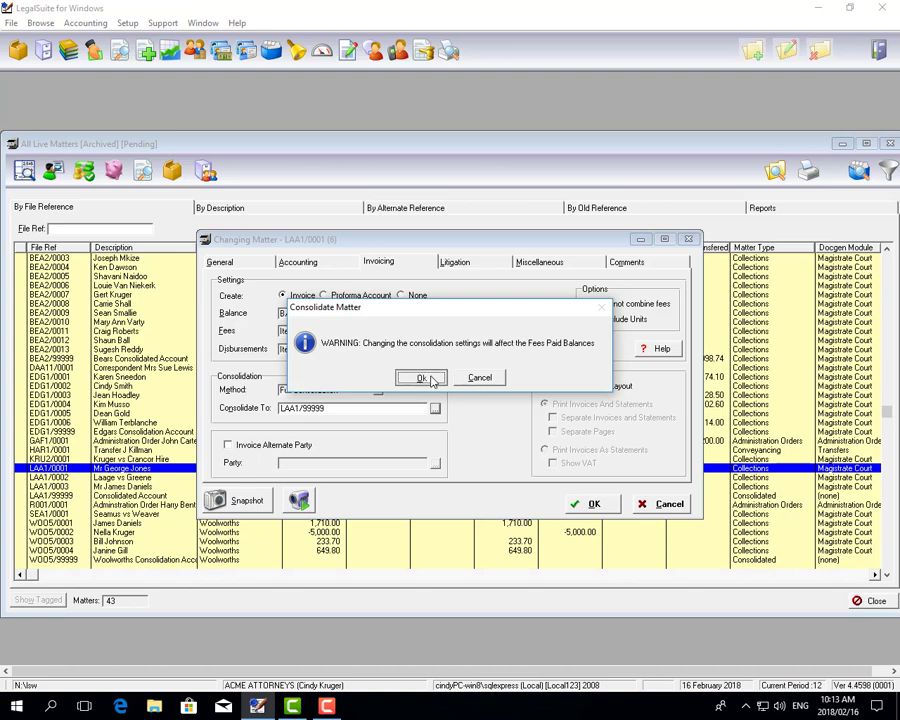
{"action": "left_click", "coordinate": [430, 380]}
{"action": "left_click", "coordinate": [594, 504]}
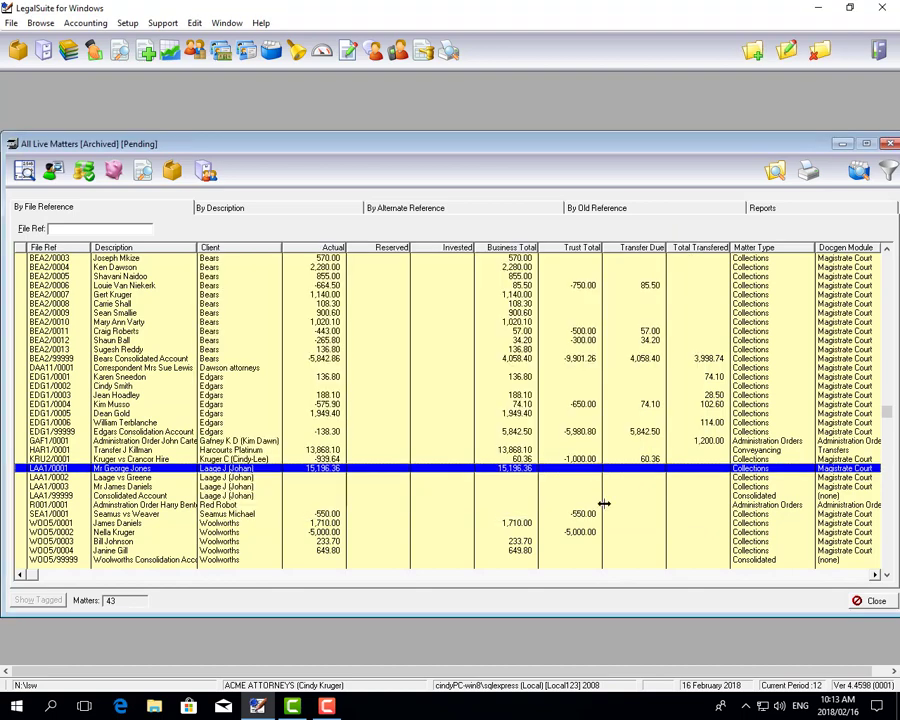
Check the consolidation method and target account in the invoicing settings of matter LAA1/0001.
{"action": "double_click", "coordinate": [141, 468]}
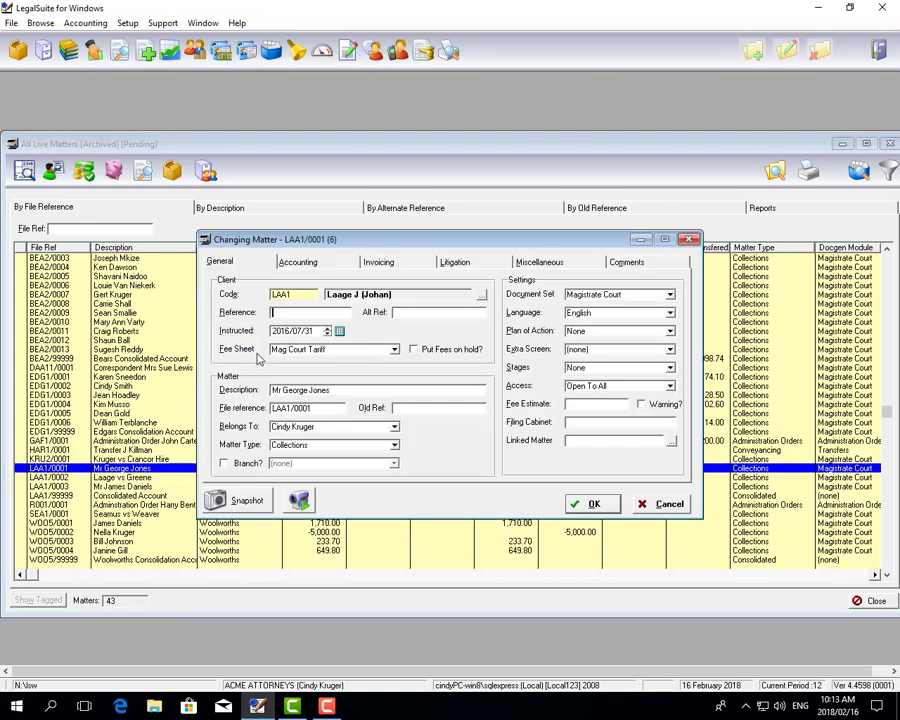
{"action": "left_click", "coordinate": [378, 262]}
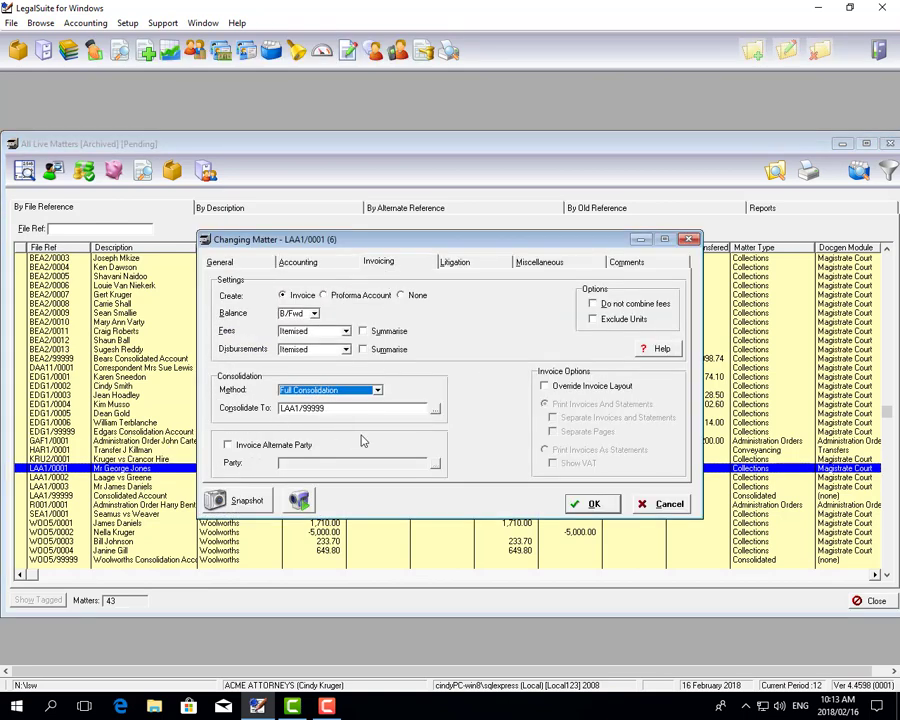
{"action": "left_click", "coordinate": [594, 505]}
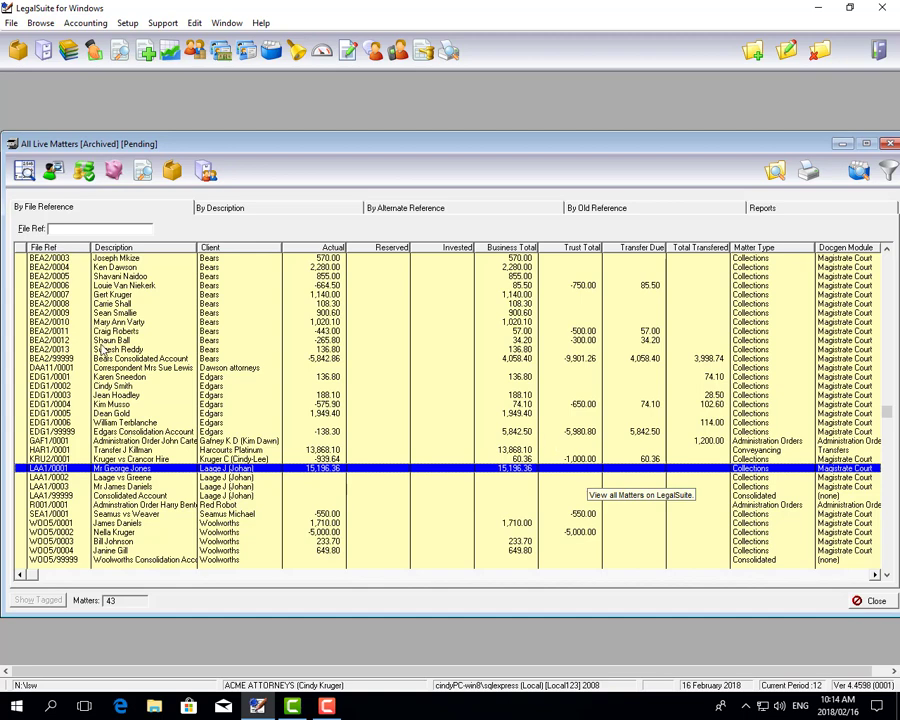
Review the invoicing consolidation settings of the Bears matter BEA2/0001.
{"action": "left_click", "coordinate": [119, 268]}
{"action": "scroll", "coordinate": [100, 288], "scroll_direction": "up", "scroll_amount": 2}
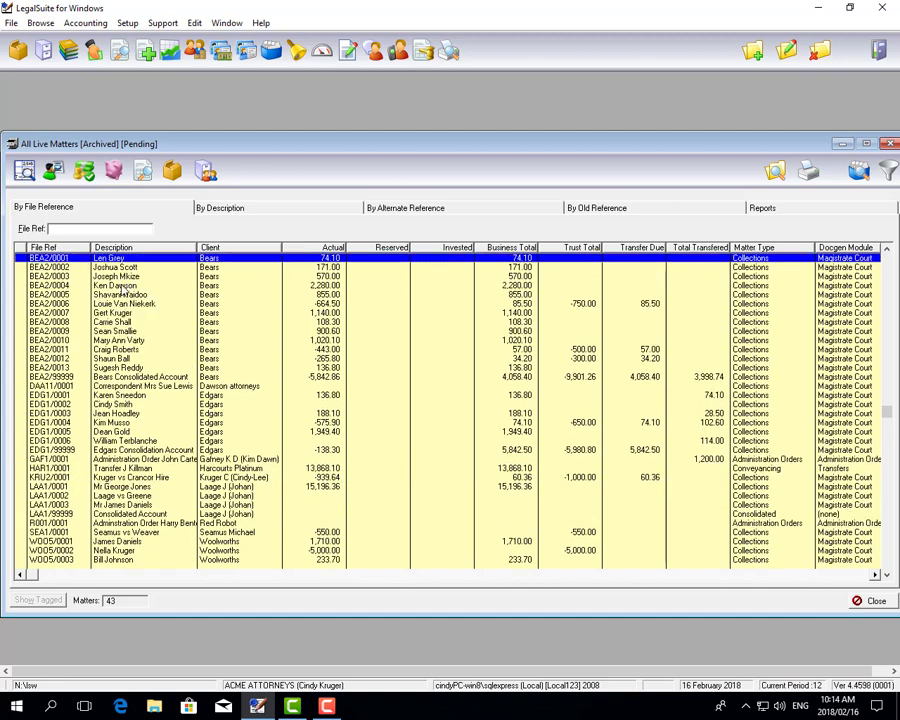
{"action": "left_click", "coordinate": [70, 285]}
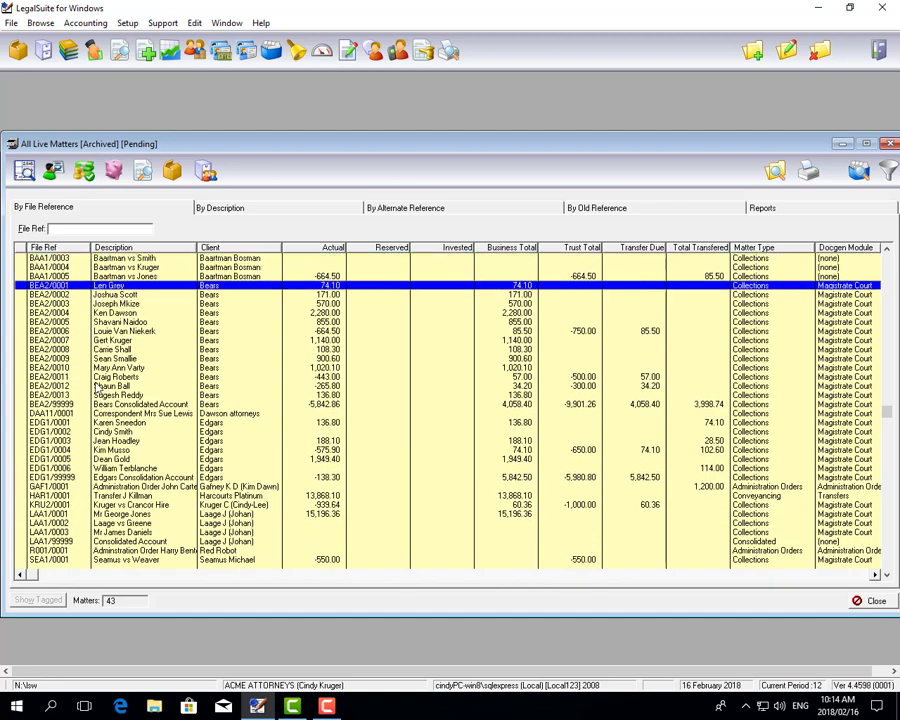
{"action": "left_click", "coordinate": [117, 404]}
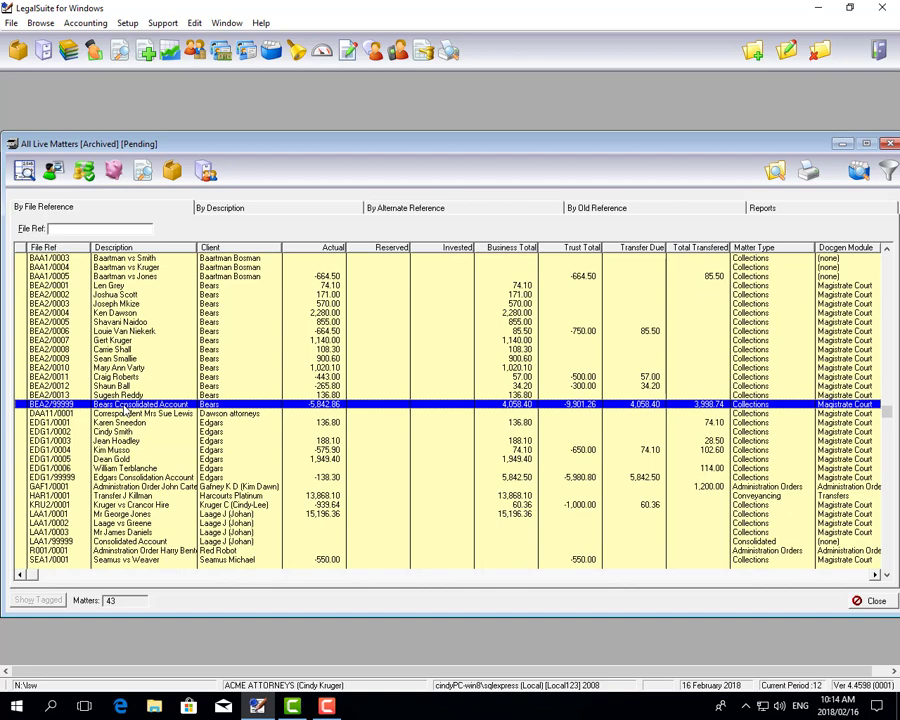
{"action": "double_click", "coordinate": [115, 286]}
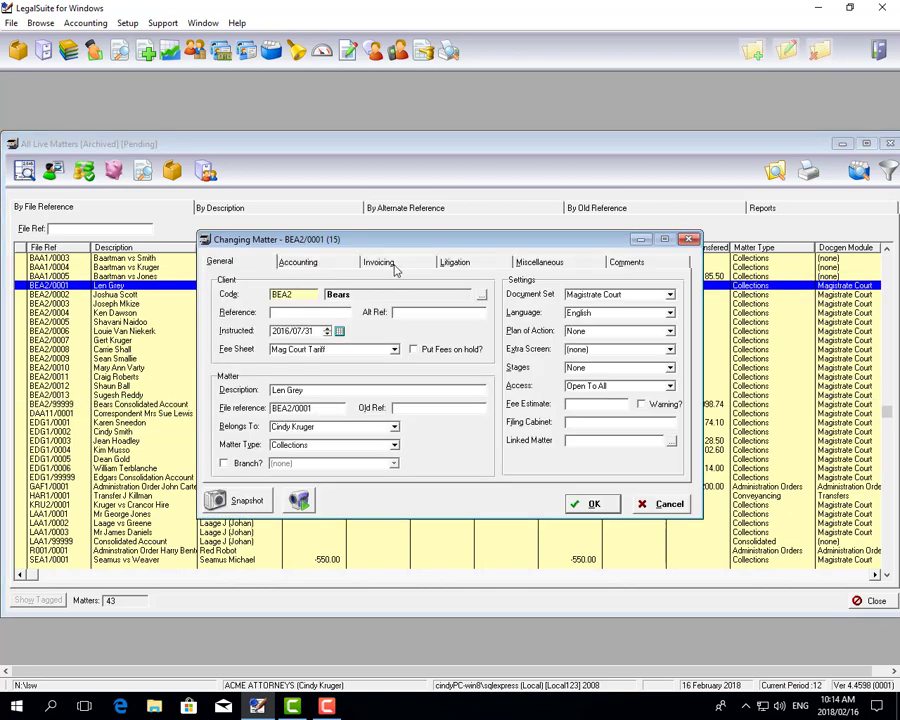
{"action": "left_click", "coordinate": [393, 266]}
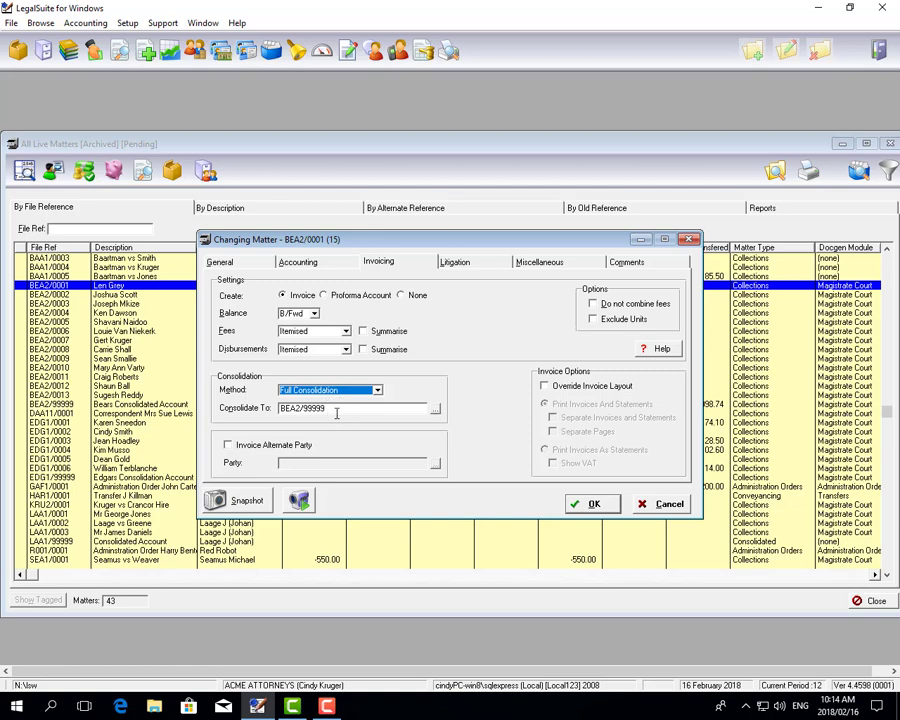
{"action": "left_click", "coordinate": [594, 503]}
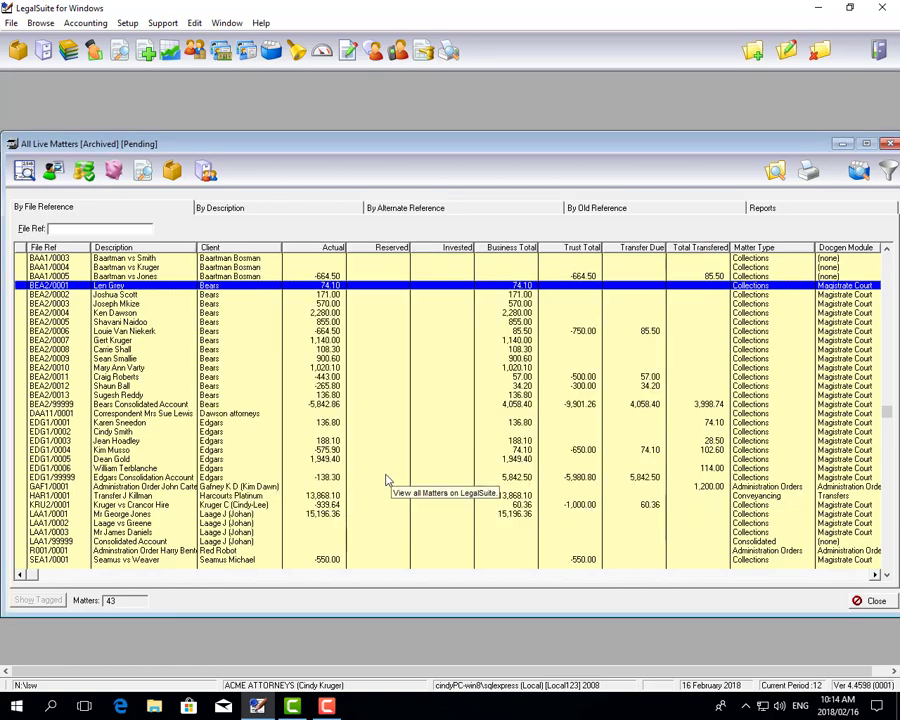
Open a print preview of the invoice dated 2018/02/16 for the Bears Consolidated Account matter, using the Snagit 9 printer.
{"action": "left_click", "coordinate": [145, 405]}
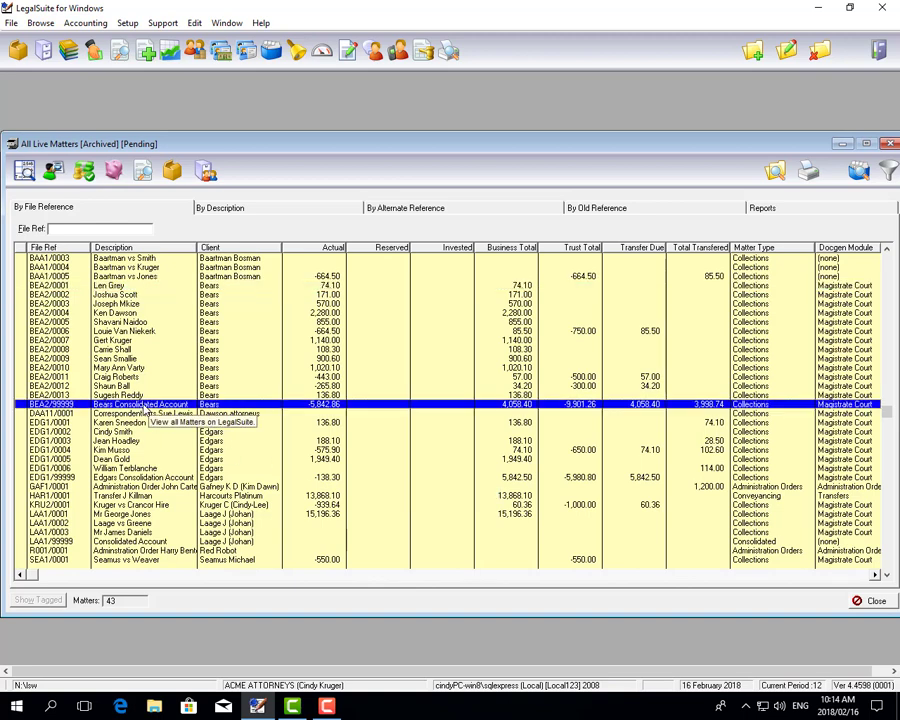
{"action": "left_click", "coordinate": [143, 172]}
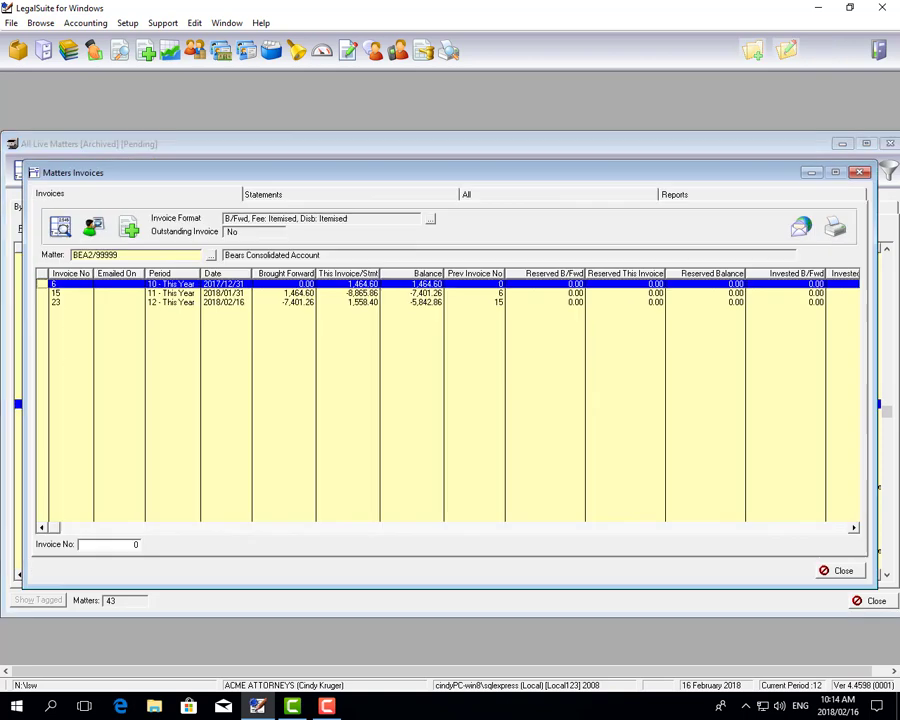
{"action": "left_click", "coordinate": [210, 302]}
{"action": "left_click", "coordinate": [836, 232]}
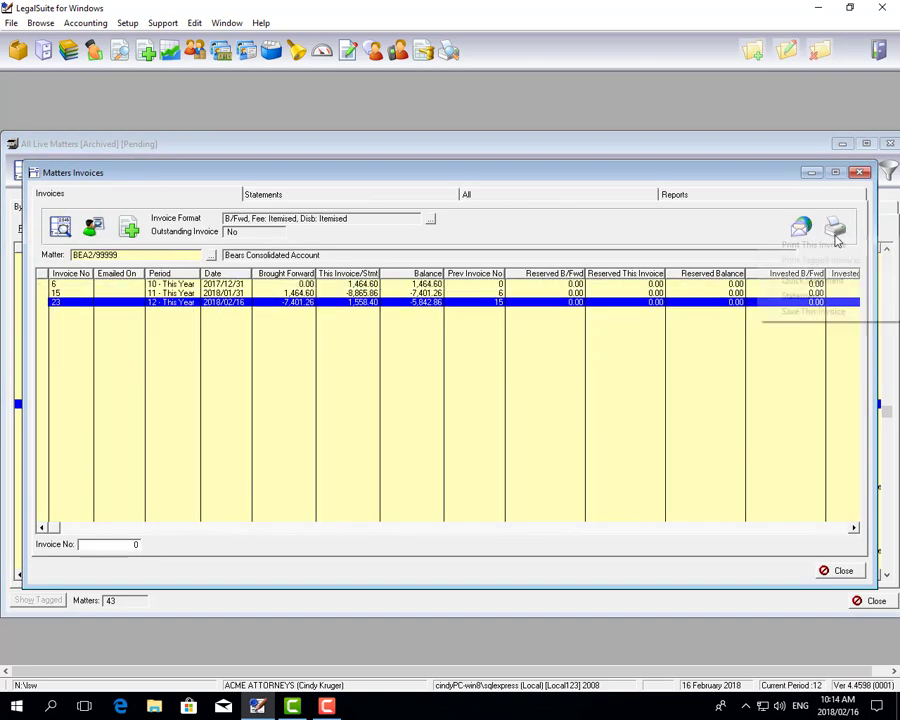
{"action": "left_click", "coordinate": [830, 244]}
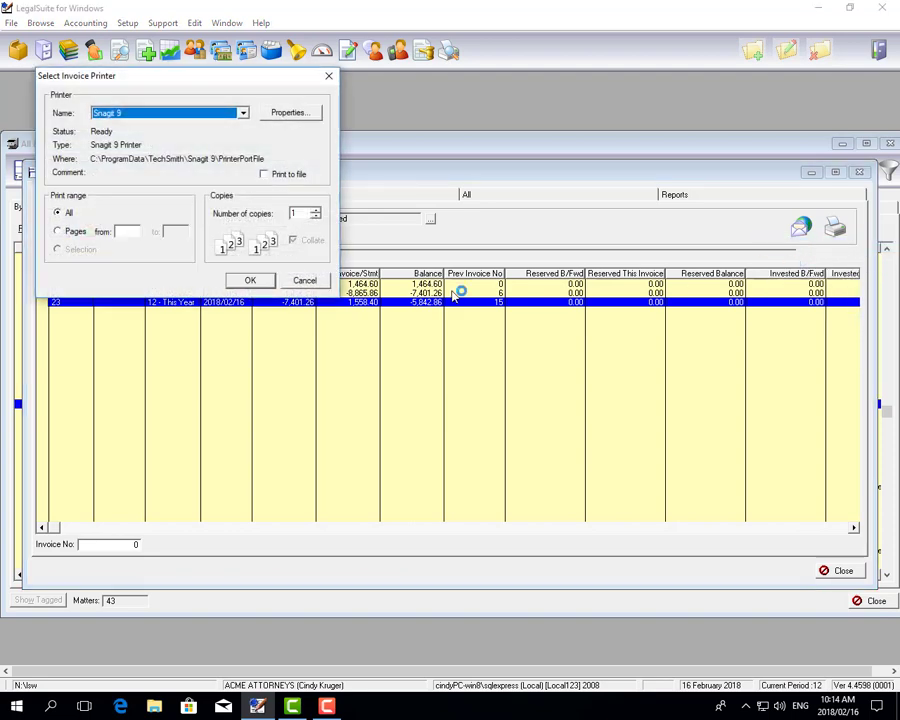
{"action": "left_click", "coordinate": [254, 279]}
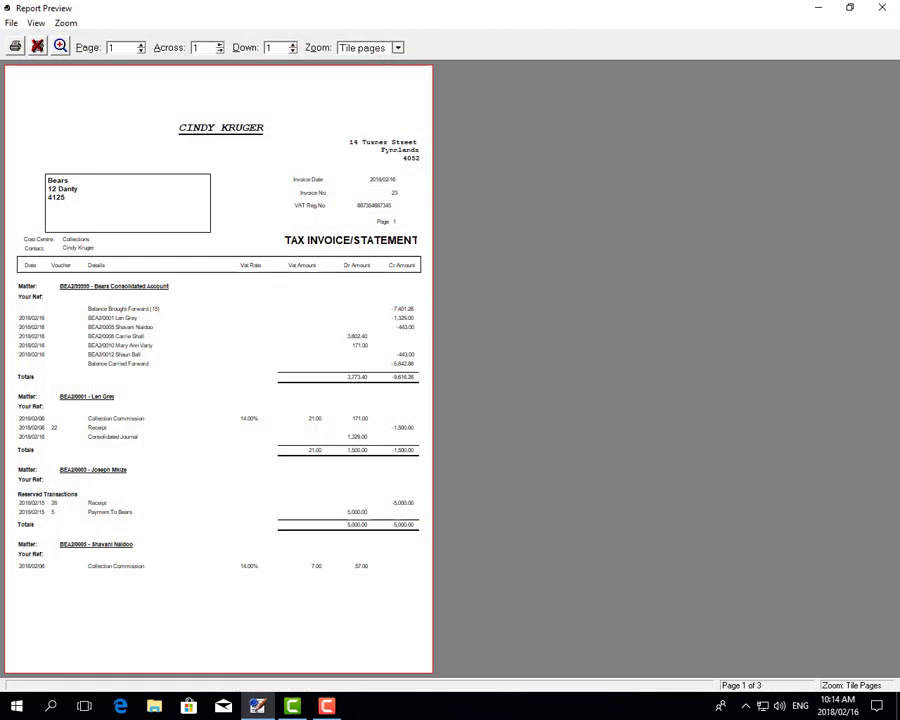
Examine the matter sections on the first page of the Bears Consolidated Account invoice and close its preview and invoice list.
{"action": "left_click", "coordinate": [255, 319]}
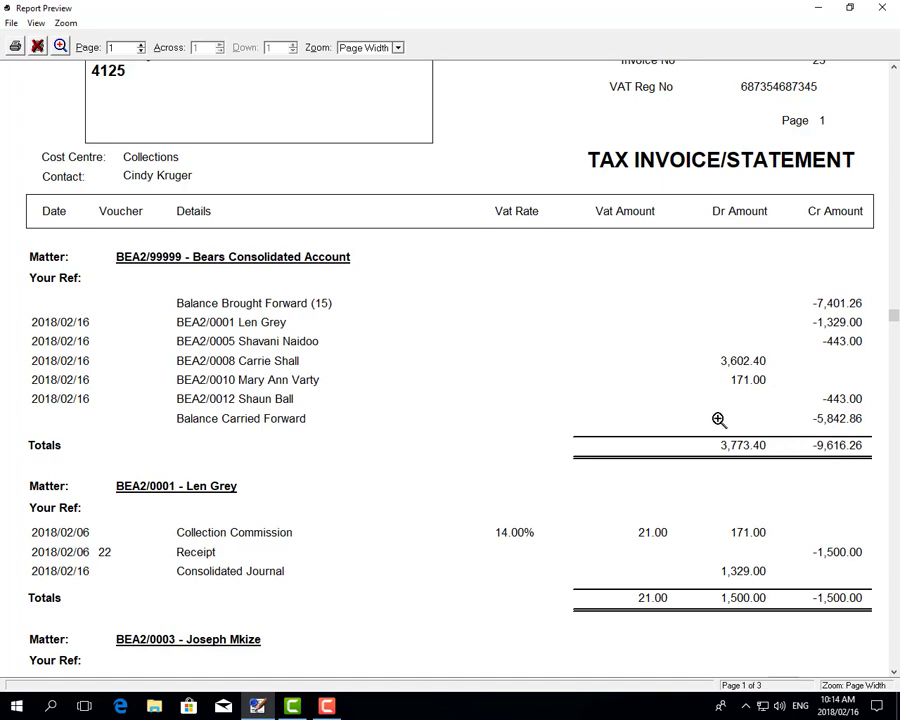
{"action": "left_click", "coordinate": [440, 502]}
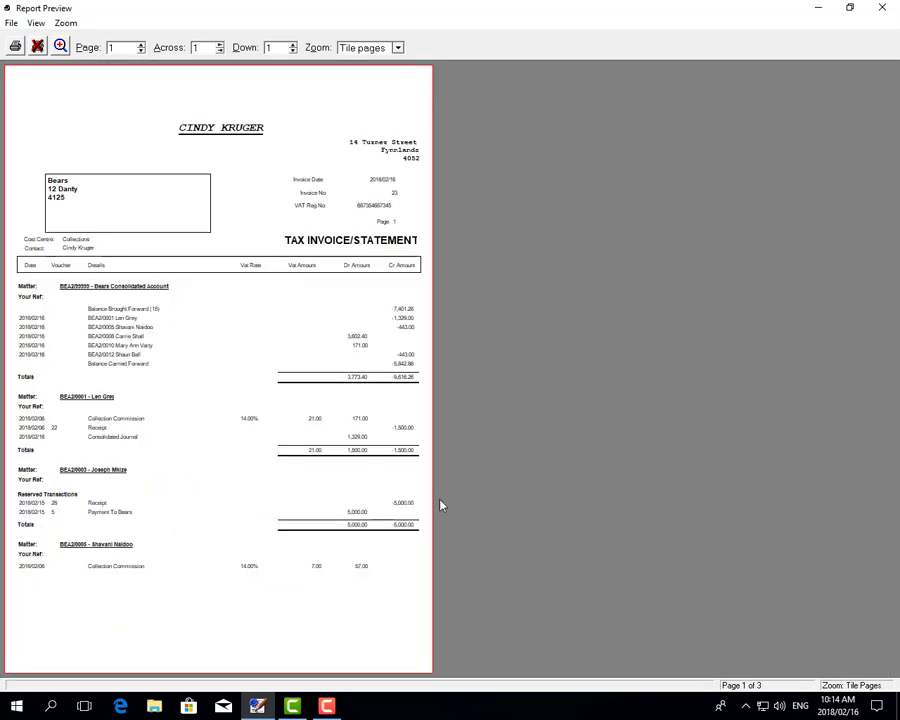
{"action": "left_click", "coordinate": [180, 465]}
{"action": "scroll", "coordinate": [315, 436], "scroll_direction": "down", "scroll_amount": 2}
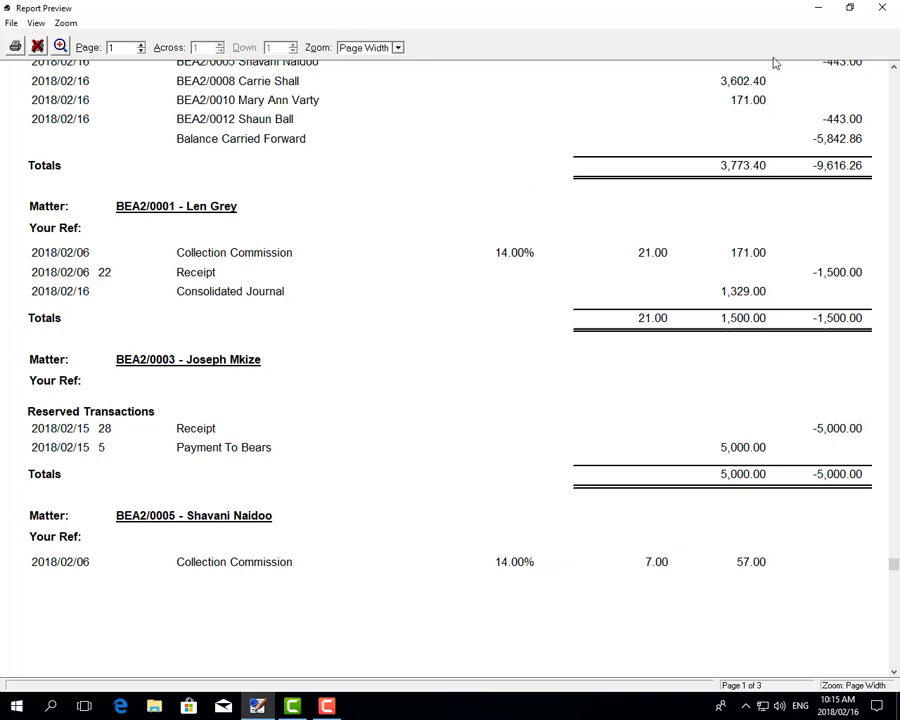
{"action": "left_click", "coordinate": [882, 7]}
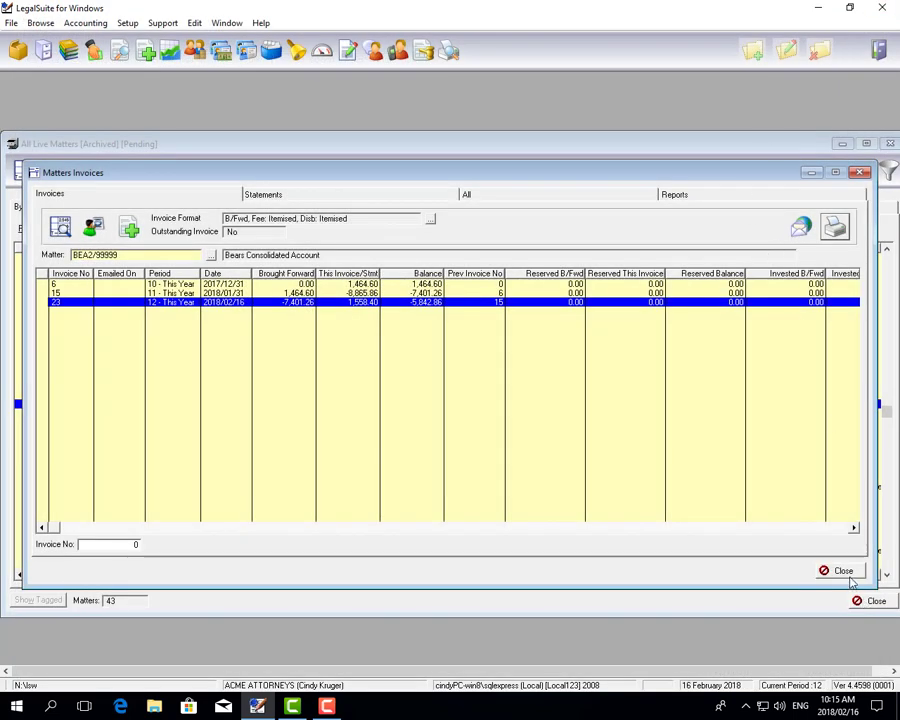
{"action": "left_click", "coordinate": [838, 570]}
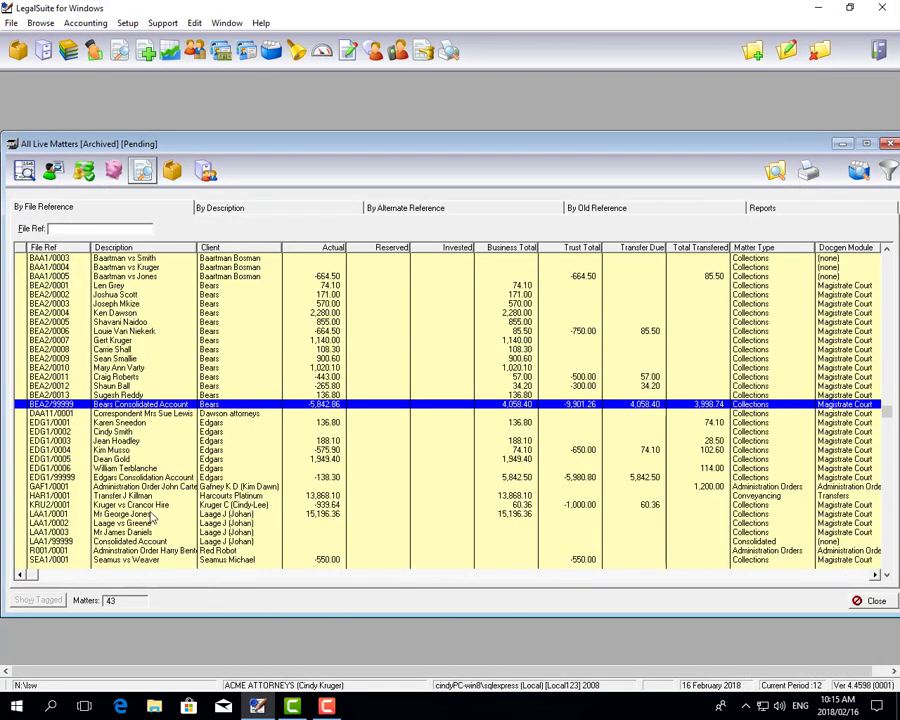
Preview the 2018/02/16 invoice of the Edgars Consolidation Account matter with the Snagit 9 printer, check its entries, and return to the matter list.
{"action": "left_click", "coordinate": [154, 479]}
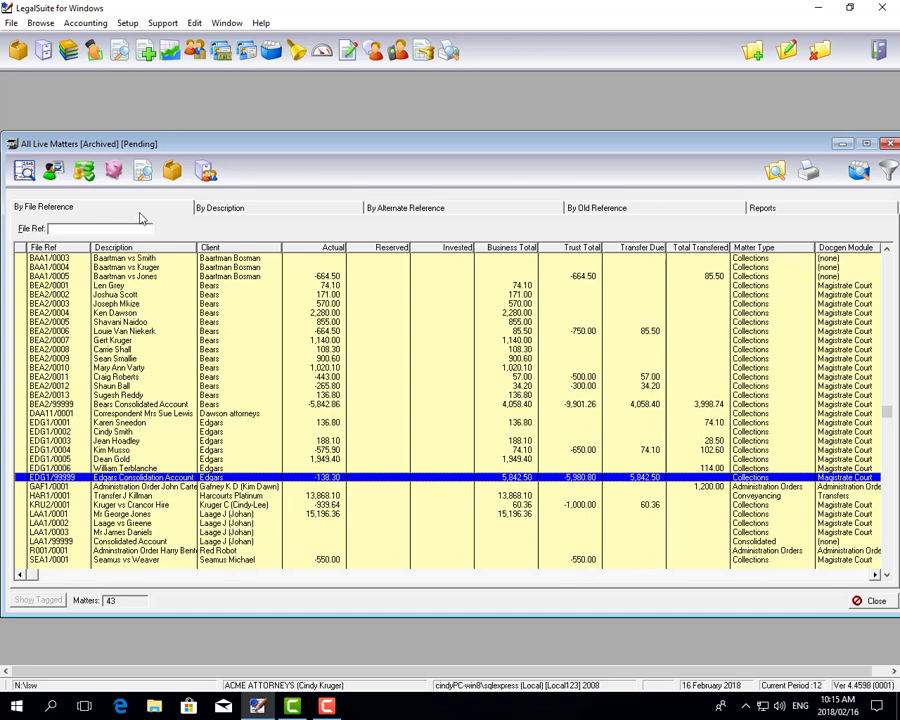
{"action": "left_click", "coordinate": [146, 174]}
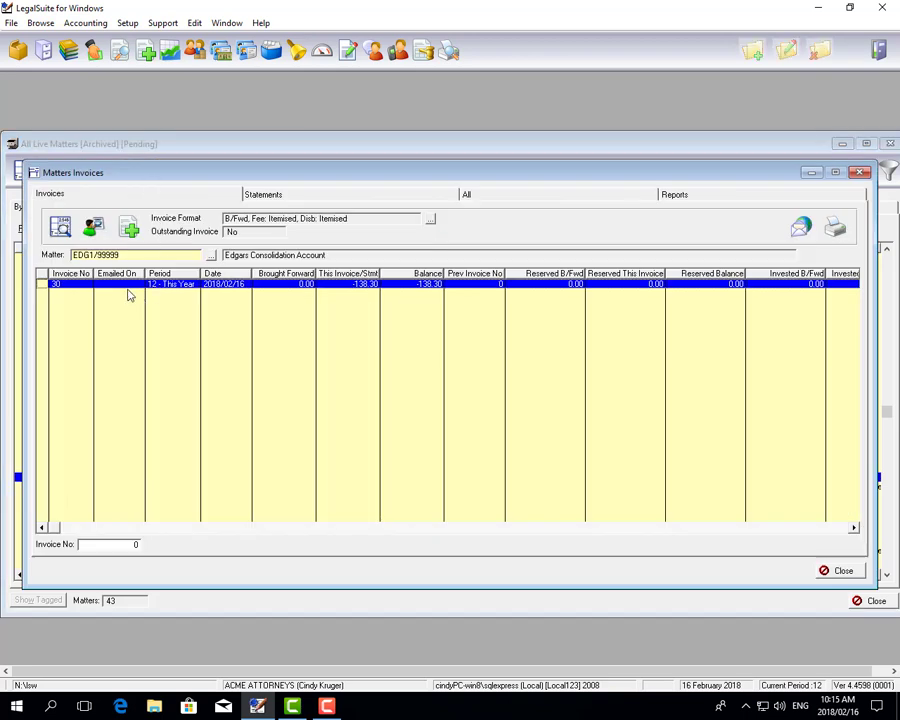
{"action": "left_click", "coordinate": [836, 231]}
{"action": "left_click", "coordinate": [843, 250]}
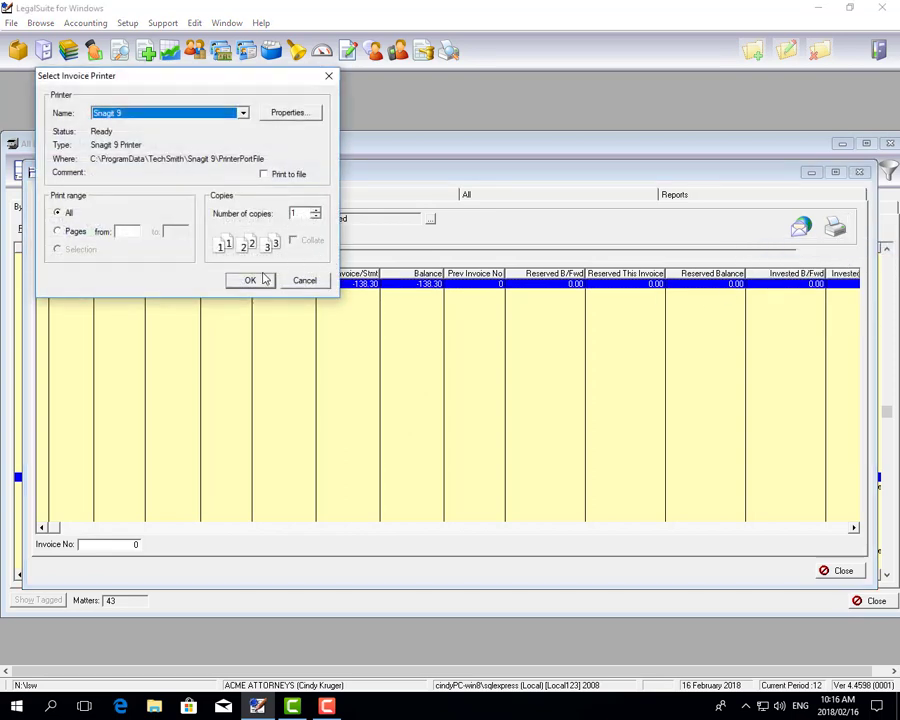
{"action": "left_click", "coordinate": [256, 281]}
{"action": "left_click", "coordinate": [269, 332]}
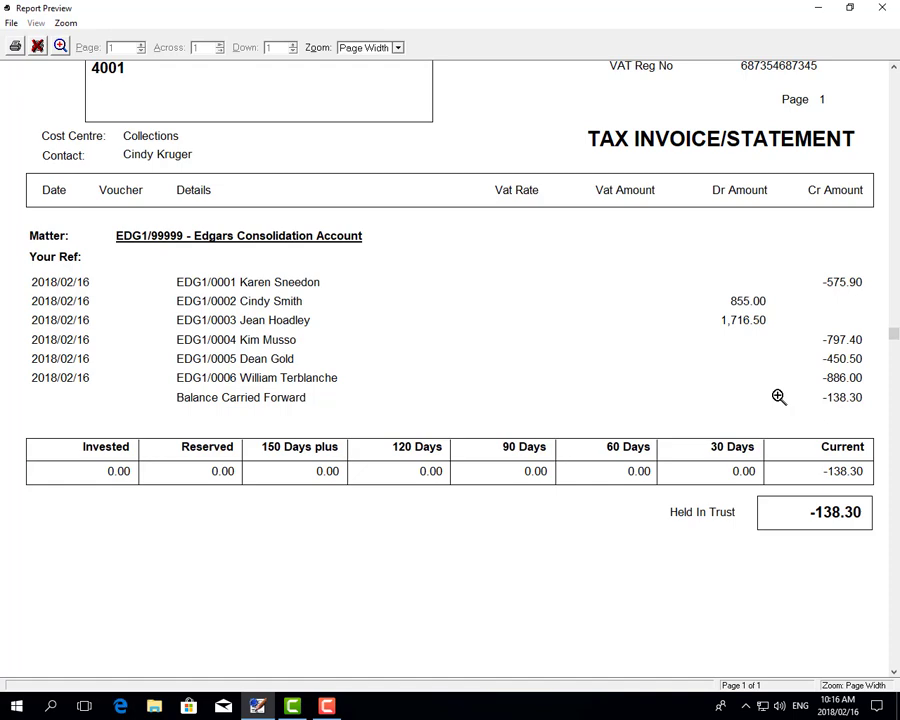
{"action": "left_click", "coordinate": [882, 7]}
{"action": "left_click", "coordinate": [845, 571]}
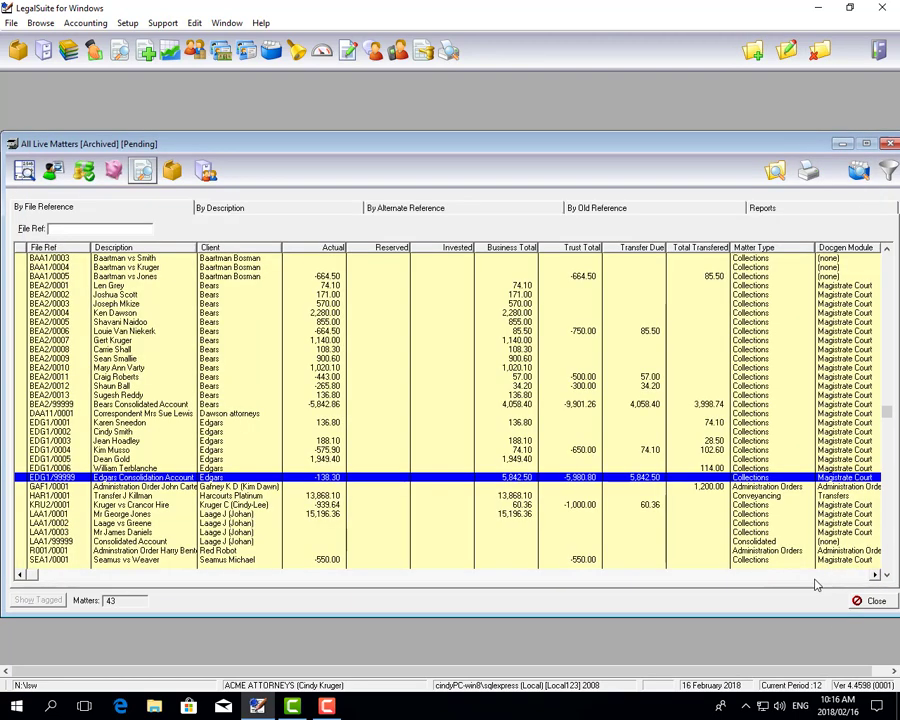
Preview the 2018/02/16 statement of Edgars matter EDG1/0001 with the Snagit 9 printer, check its consolidated journal entry, and return to the matter list.
{"action": "left_click", "coordinate": [124, 424]}
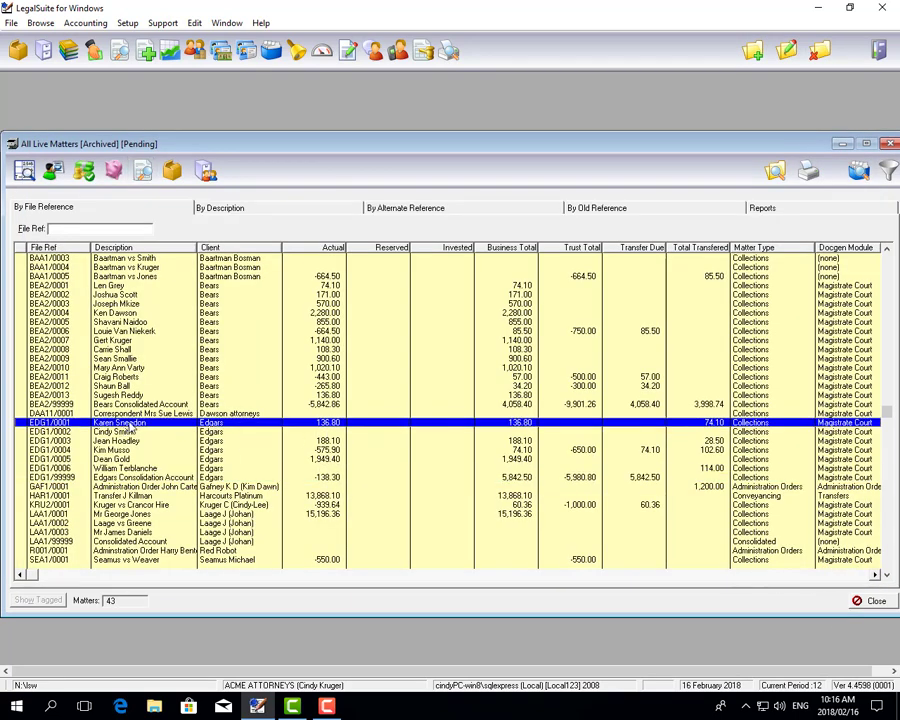
{"action": "left_click", "coordinate": [143, 171]}
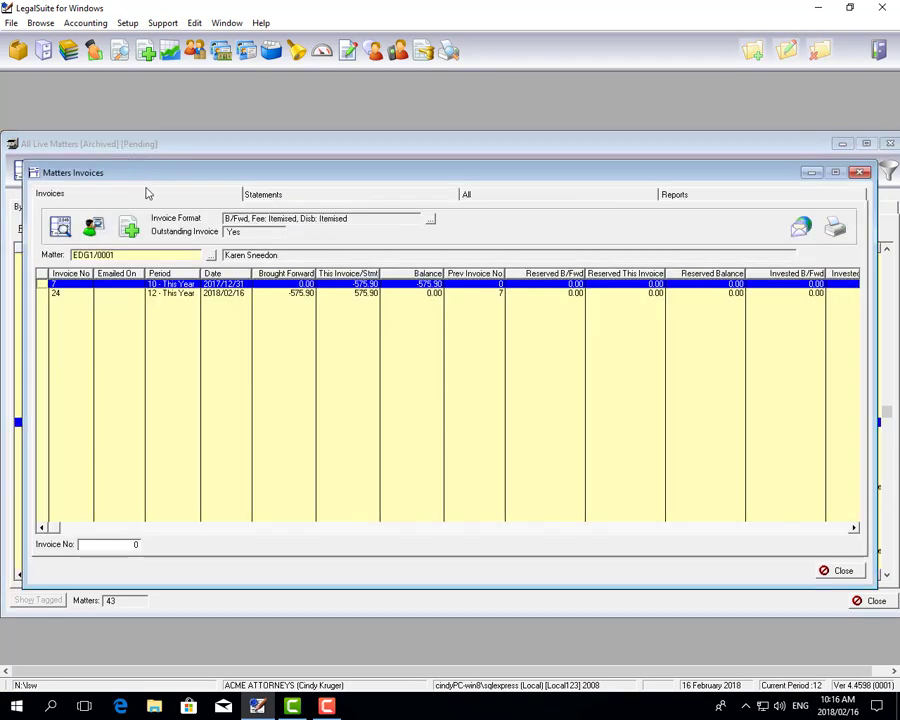
{"action": "left_click", "coordinate": [268, 294]}
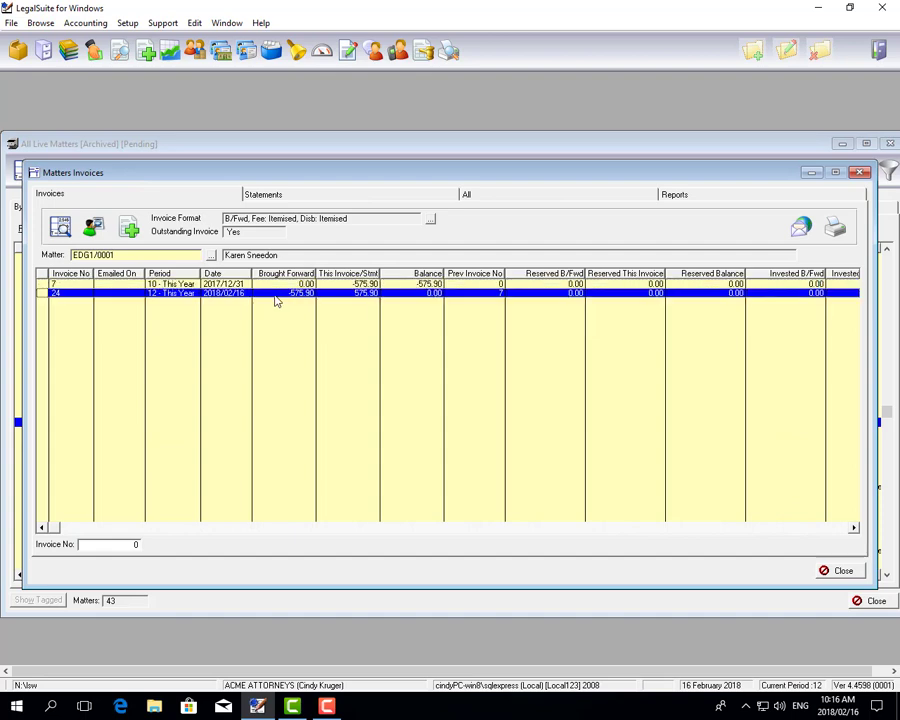
{"action": "left_click", "coordinate": [835, 228]}
{"action": "left_click", "coordinate": [815, 240]}
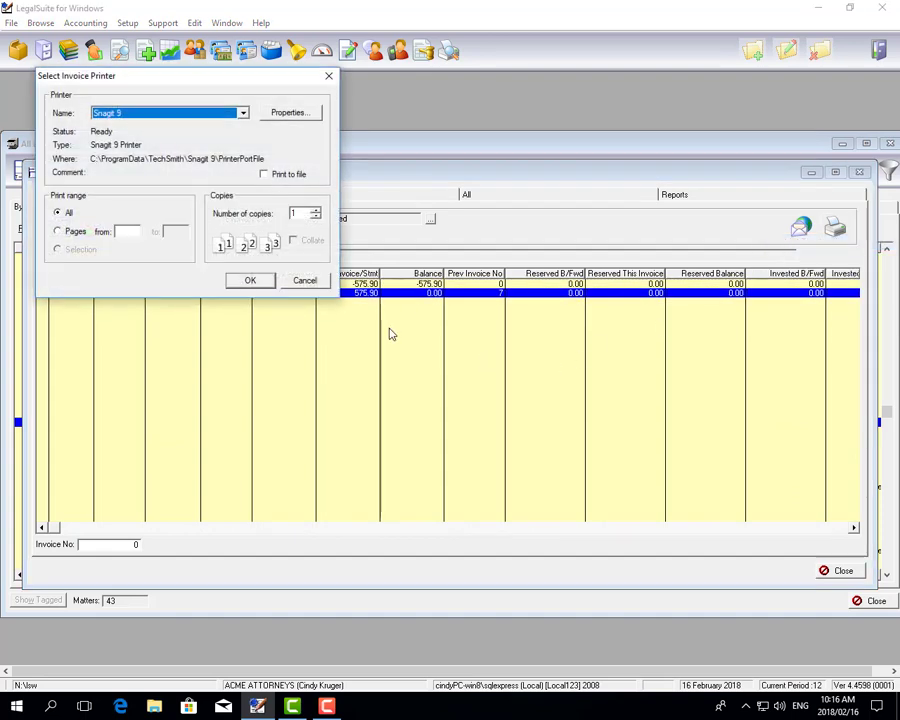
{"action": "left_click", "coordinate": [252, 282]}
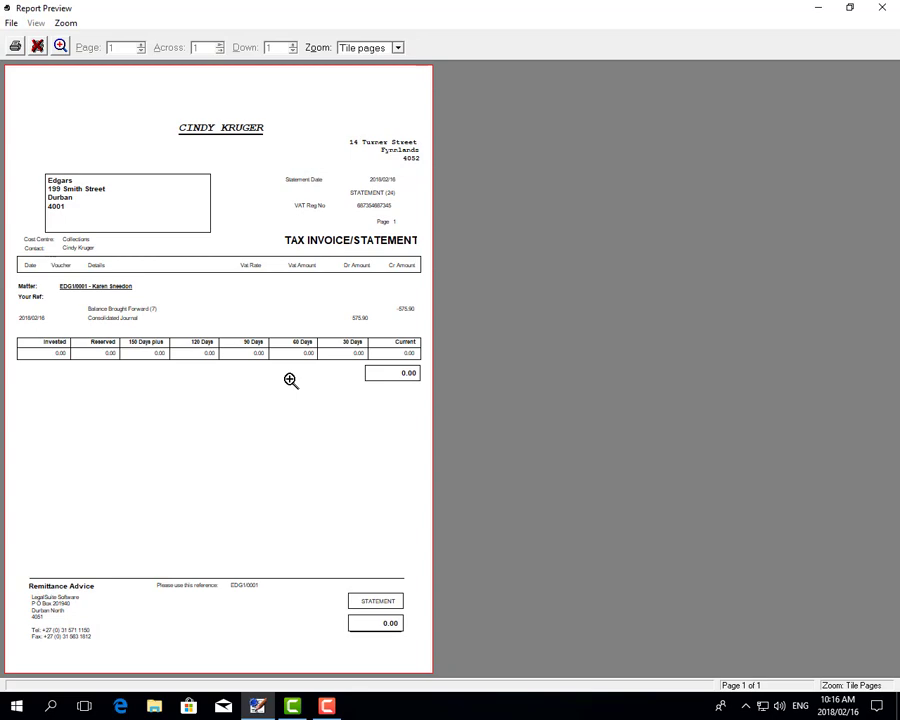
{"action": "left_click", "coordinate": [290, 398]}
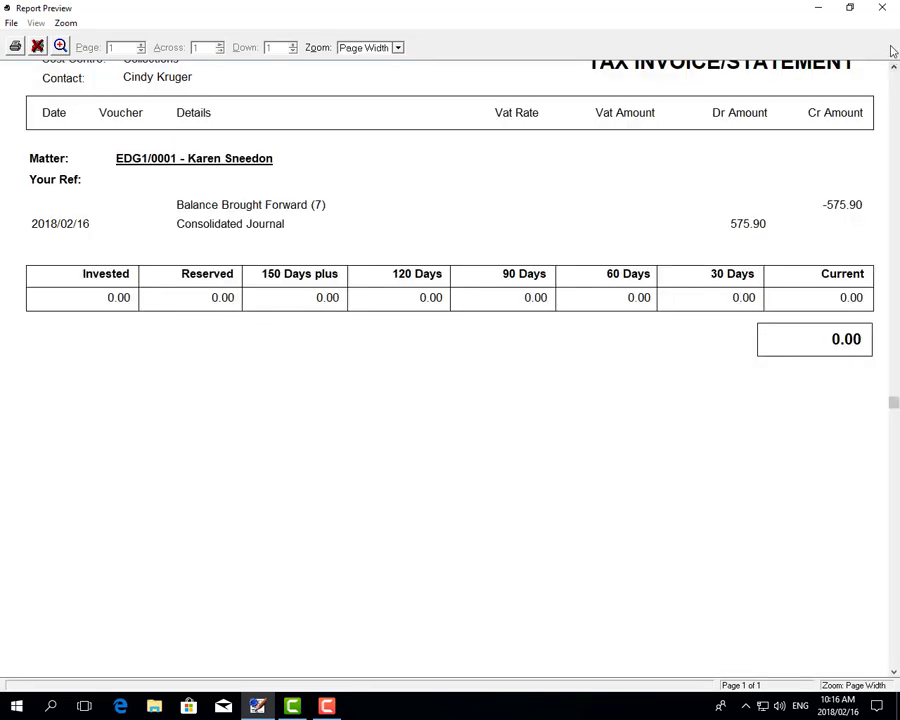
{"action": "left_click", "coordinate": [882, 9]}
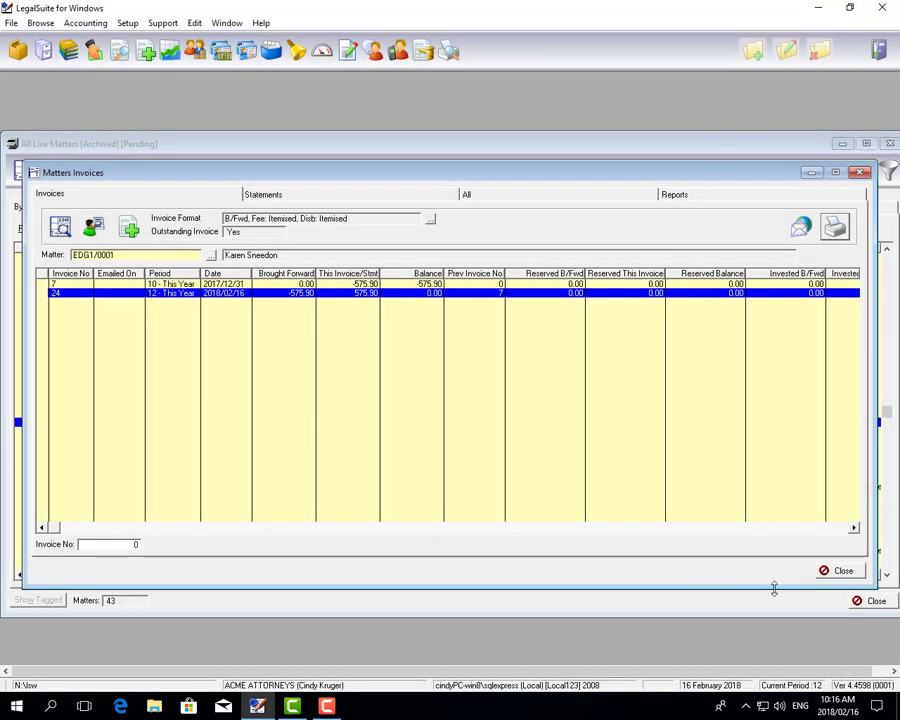
{"action": "left_click", "coordinate": [838, 570]}
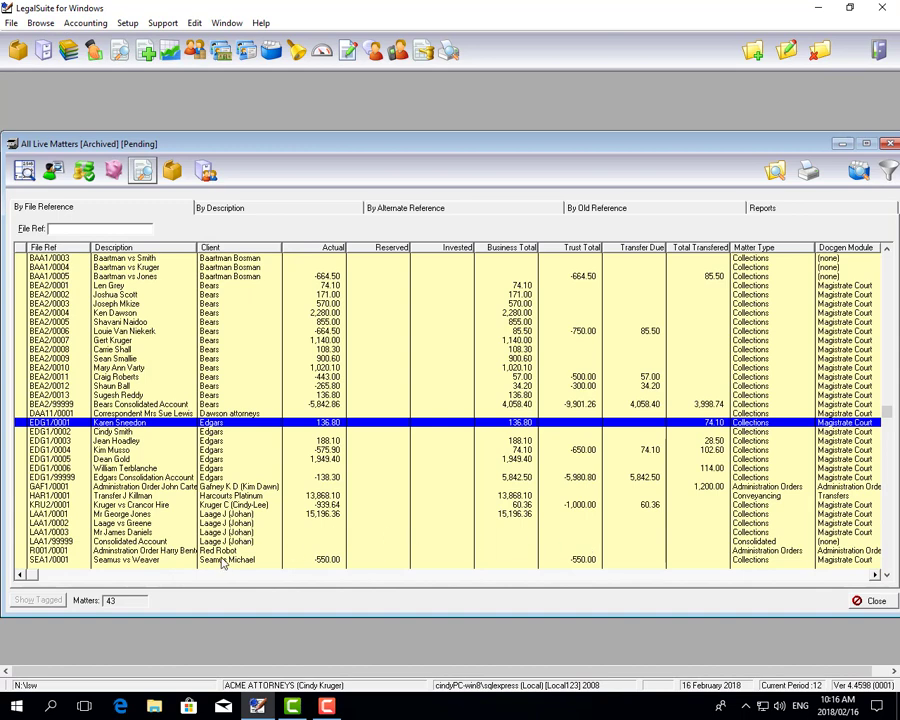
Open a print preview of the invoice dated 2018/02/16 for the Woolworths Consolidation Account matter WOO5/99999.
{"action": "left_click", "coordinate": [146, 542]}
{"action": "scroll", "coordinate": [150, 548], "scroll_direction": "down", "scroll_amount": 5}
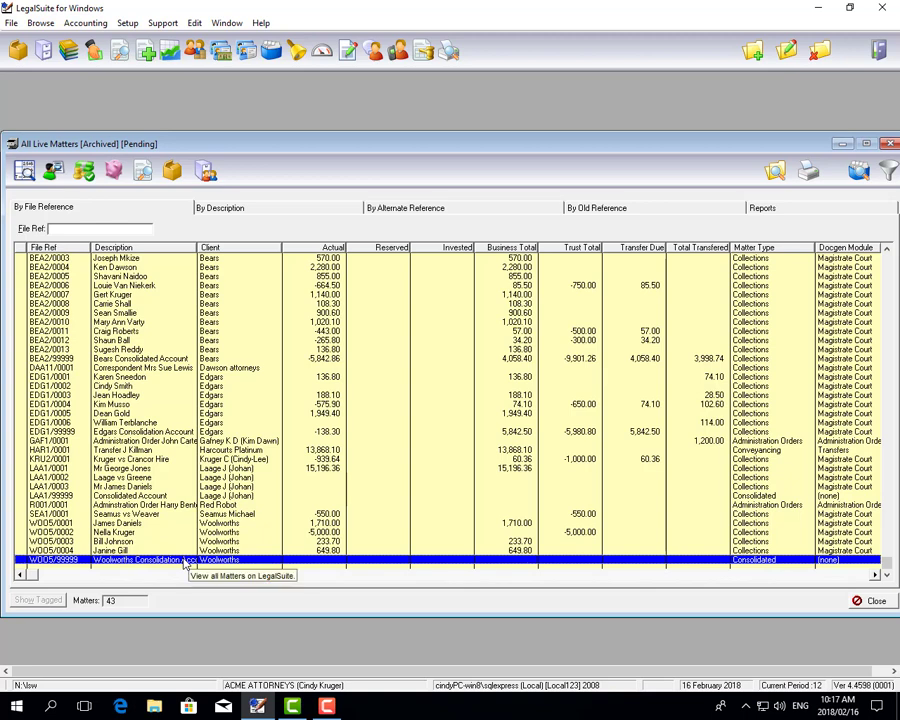
{"action": "left_click", "coordinate": [143, 176]}
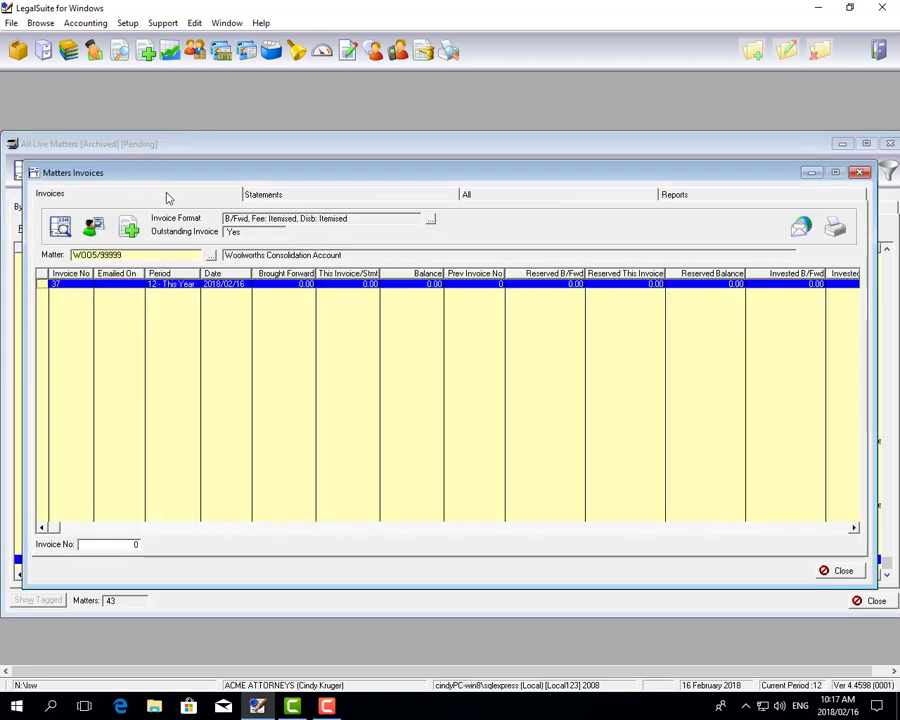
{"action": "left_click", "coordinate": [835, 226]}
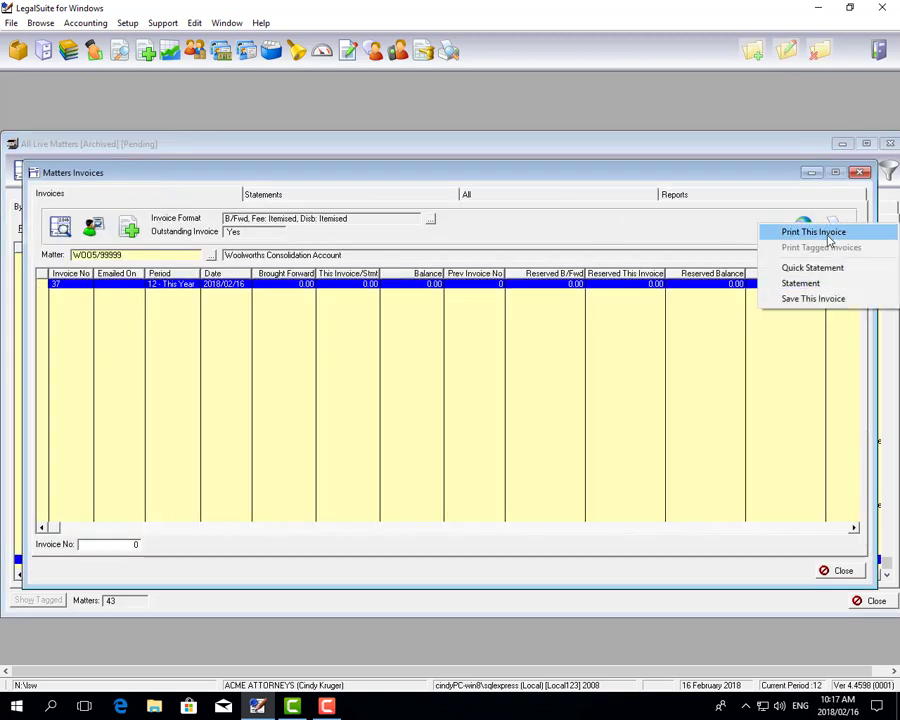
{"action": "left_click", "coordinate": [825, 231]}
{"action": "left_click", "coordinate": [254, 279]}
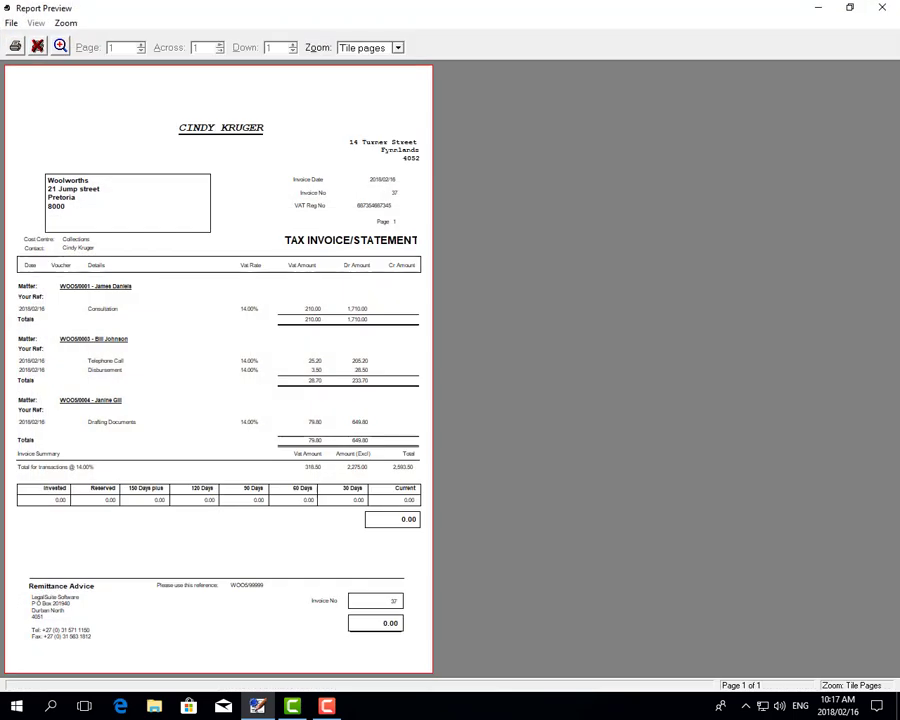
Examine the per-matter charges and invoice summary on the Woolworths invoice, and return to the matter list.
{"action": "left_click", "coordinate": [256, 316]}
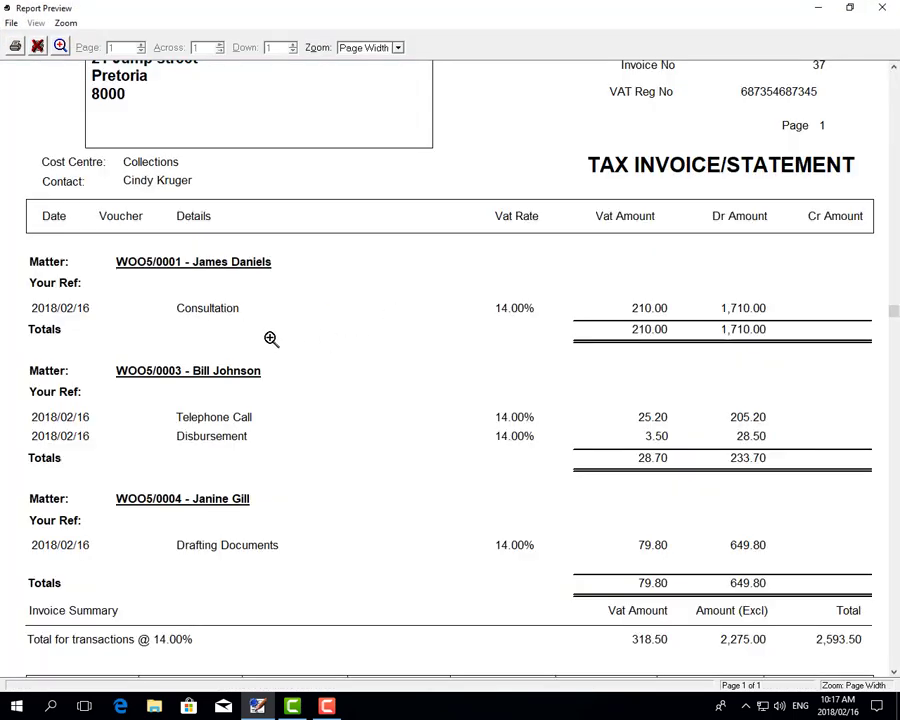
{"action": "scroll", "coordinate": [315, 497], "scroll_direction": "down", "scroll_amount": 5}
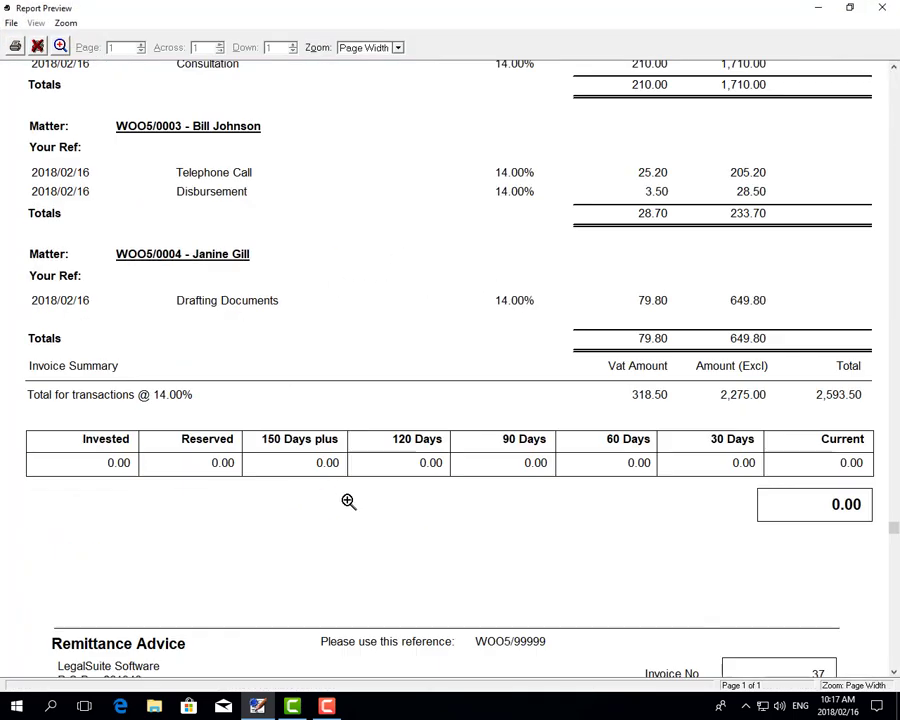
{"action": "scroll", "coordinate": [777, 399], "scroll_direction": "up", "scroll_amount": 5}
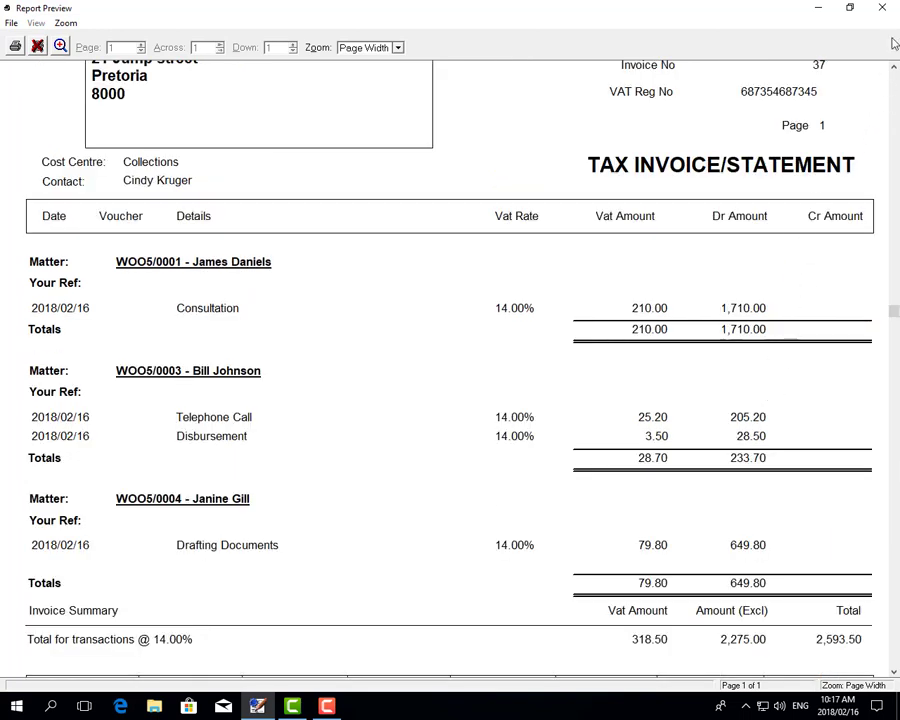
{"action": "left_click", "coordinate": [882, 9]}
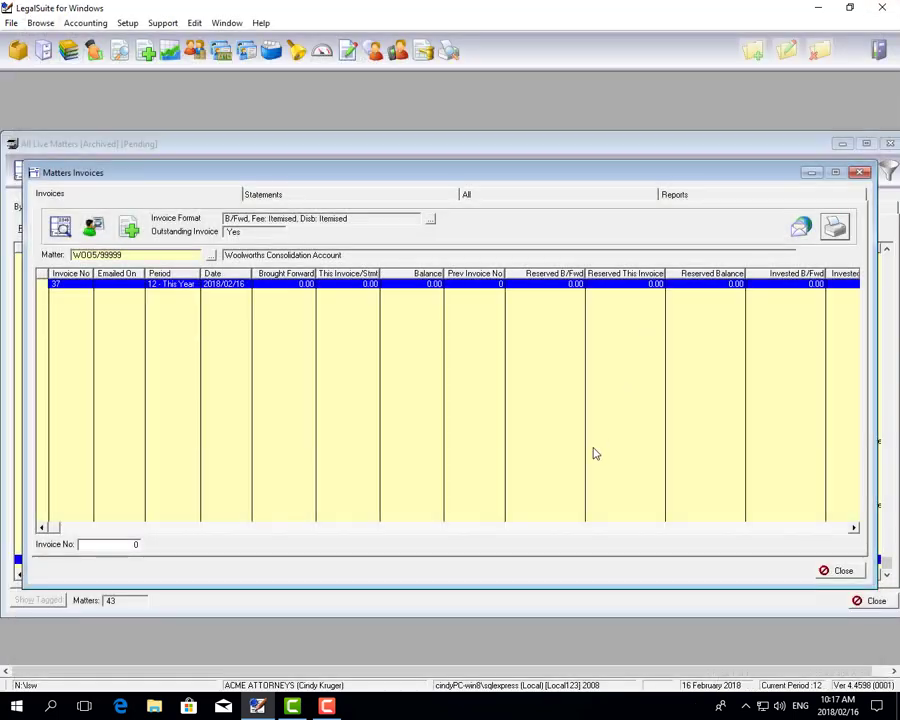
{"action": "left_click", "coordinate": [842, 574]}
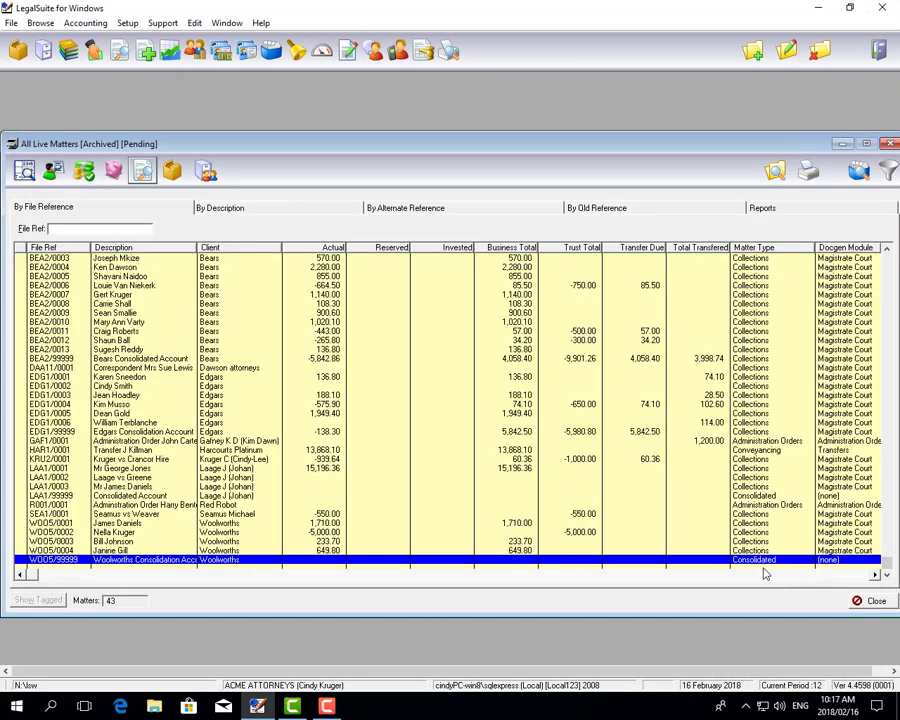